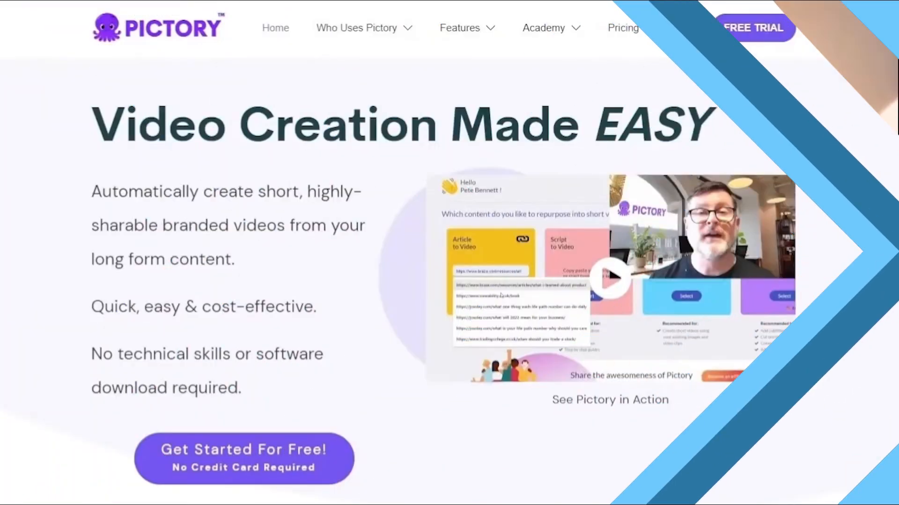
- Look through the Pictory homepage, from the customer testimonials to the video marketing toolkit features
scroll(876, 264, "down", 1)
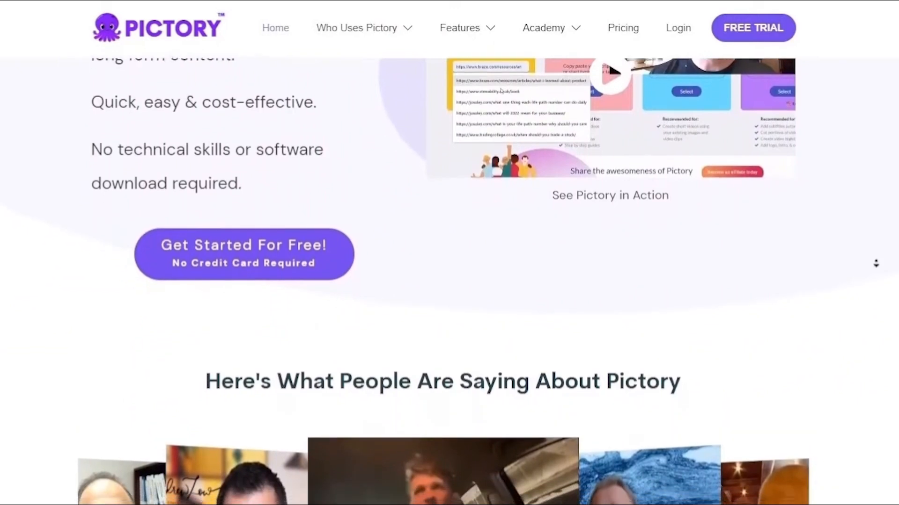
middle_click(876, 263)
scroll(878, 265, "down", 10)
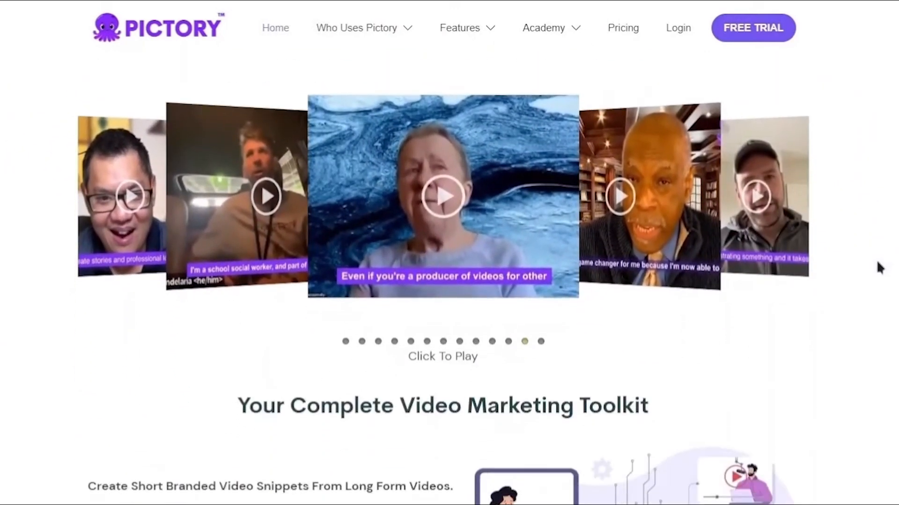
scroll(778, 198, "down", 3)
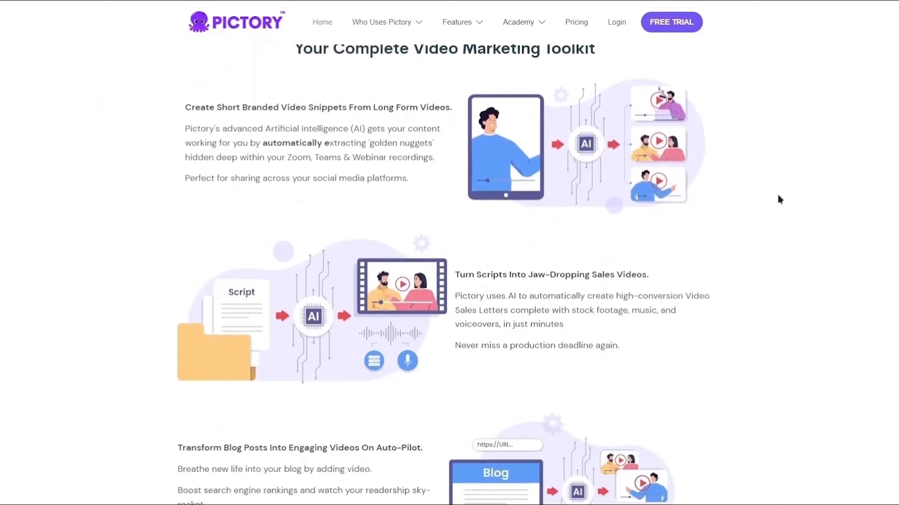
scroll(778, 199, "down", 4)
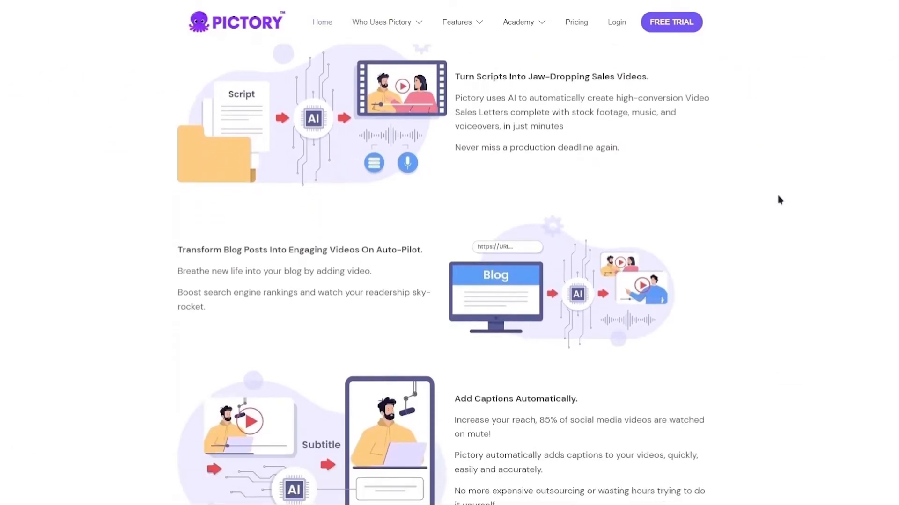
scroll(778, 199, "down", 2)
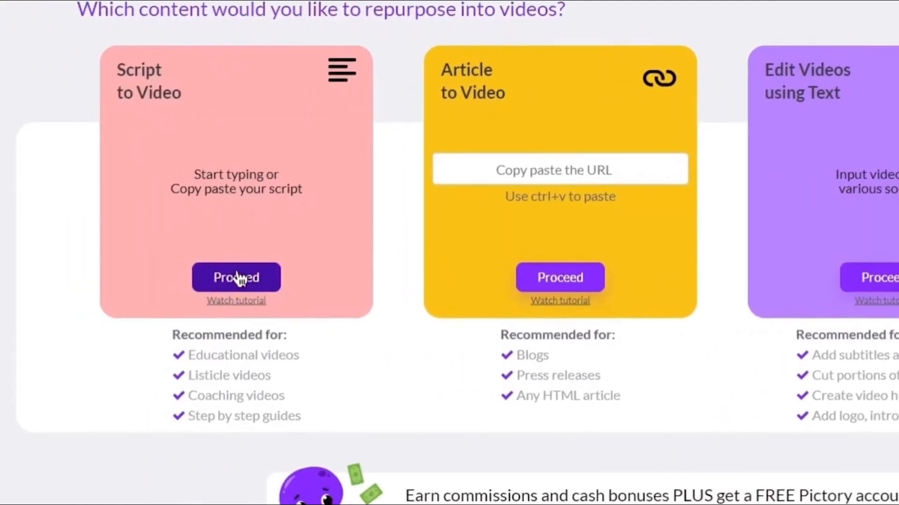
- Start a Script to Video project and enter the script beginning "Here are 3 ways to make money online."
left_click(231, 269)
left_click(223, 145)
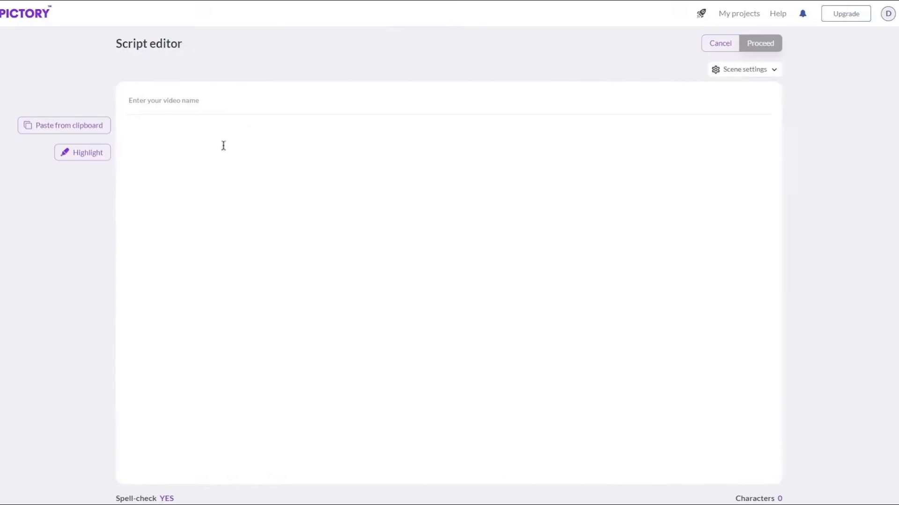
type("Here are 3 ways to make money online.  1. Take on a freelance project – Many people are looking for talented individuals to work on a project for them. If you have the skills, offer your services online. There are numerous online projects you can take on, such as writing website content, creating social media posts, or creating marketing materials.  2. Start an online business – Starting your own online business can be a great way to make money. There are many options available, such as affiliate marketing, e-commerce, and web design.  3. Sell products online – If you have products that you can sell, online sales can be a great way to make money. There are many online stores that are looking for products to sell, so you have plenty of opportunities.")
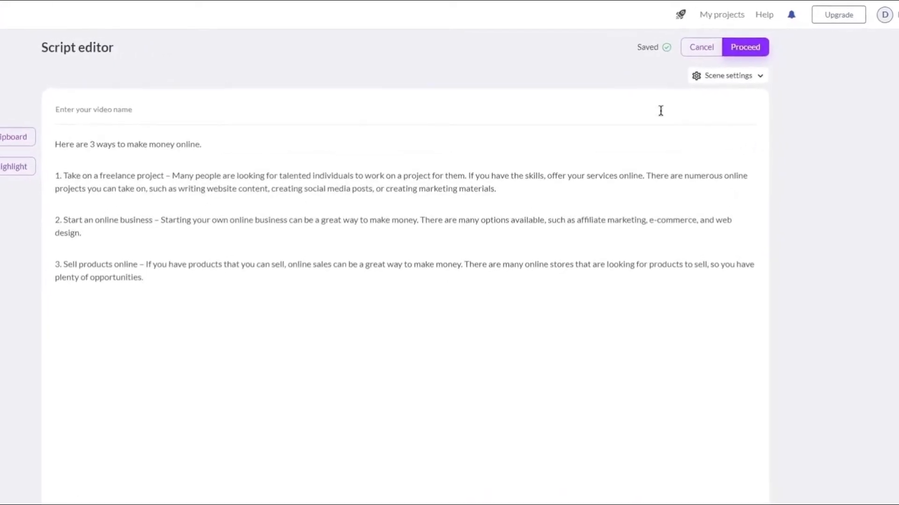
- Proceed with the script and apply the Subtitle default template in 16:9 aspect ratio
left_click(749, 51)
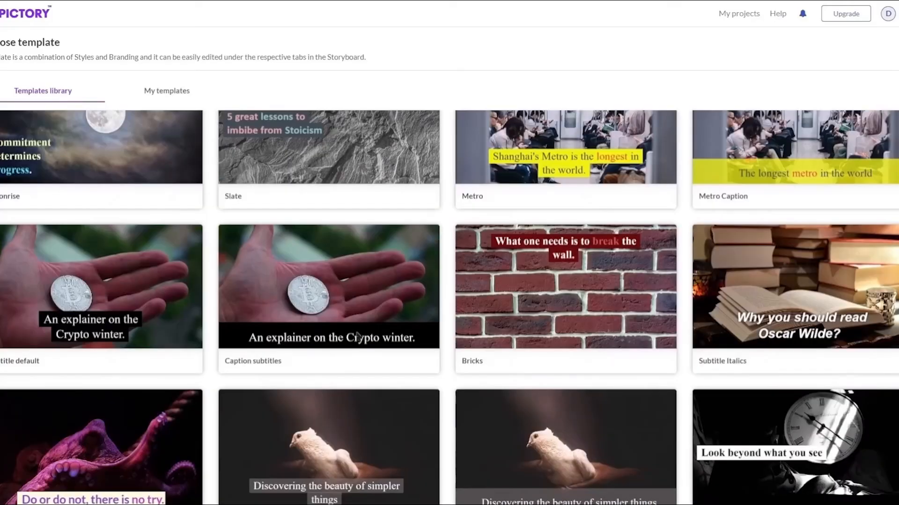
mouse_move(290, 326)
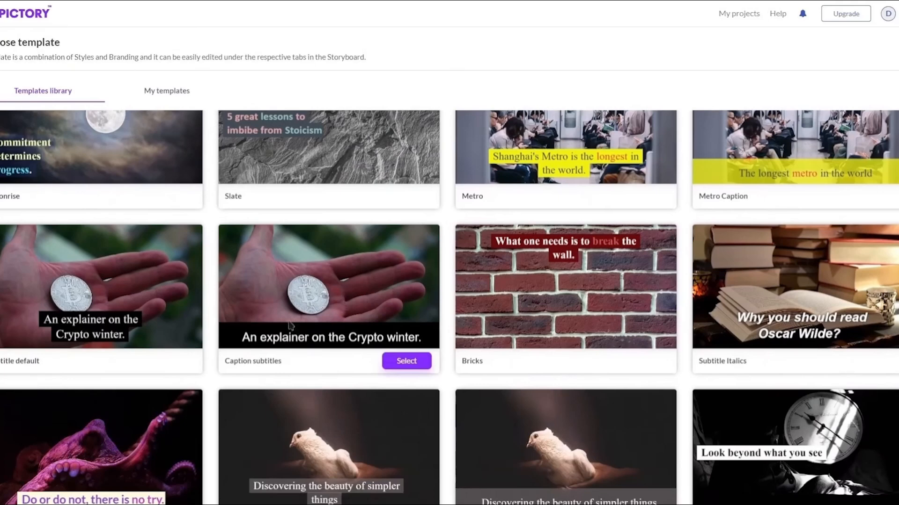
left_click(166, 363)
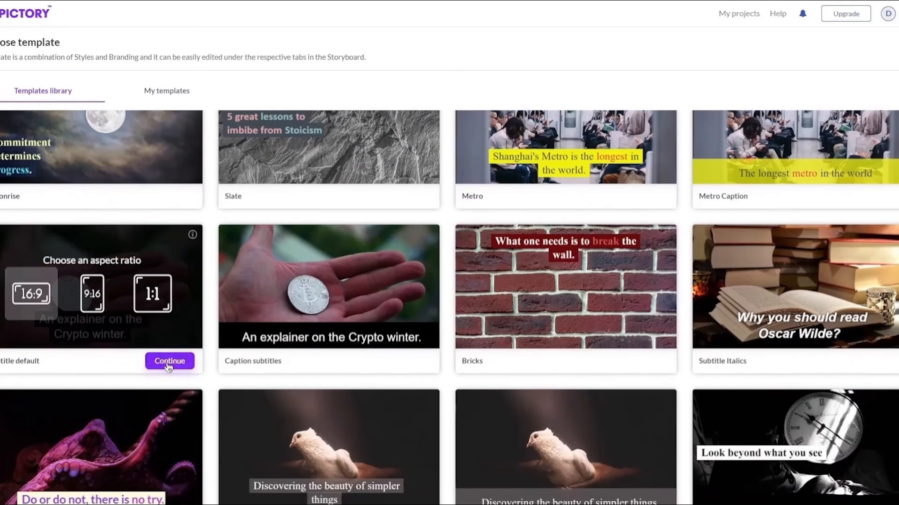
left_click(170, 361)
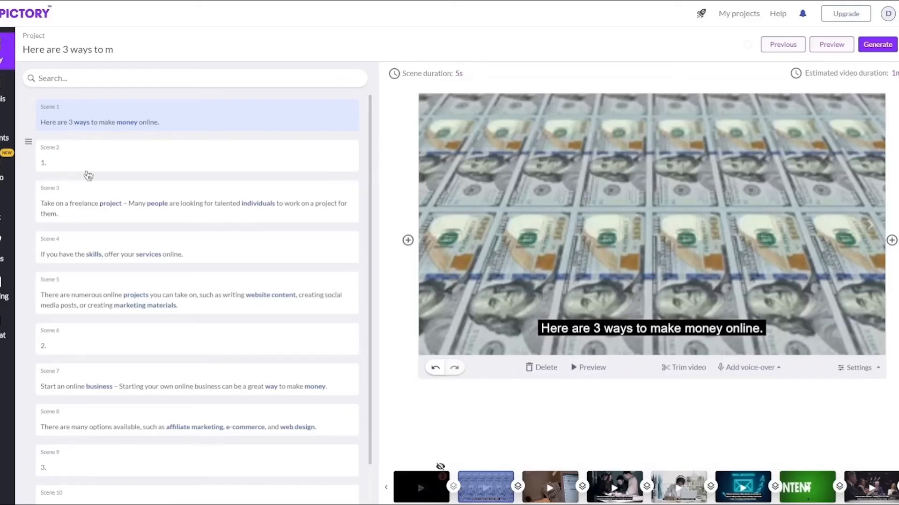
- Review the storyboard scenes one by one to check the visuals and captions matched to the script
left_click(138, 204)
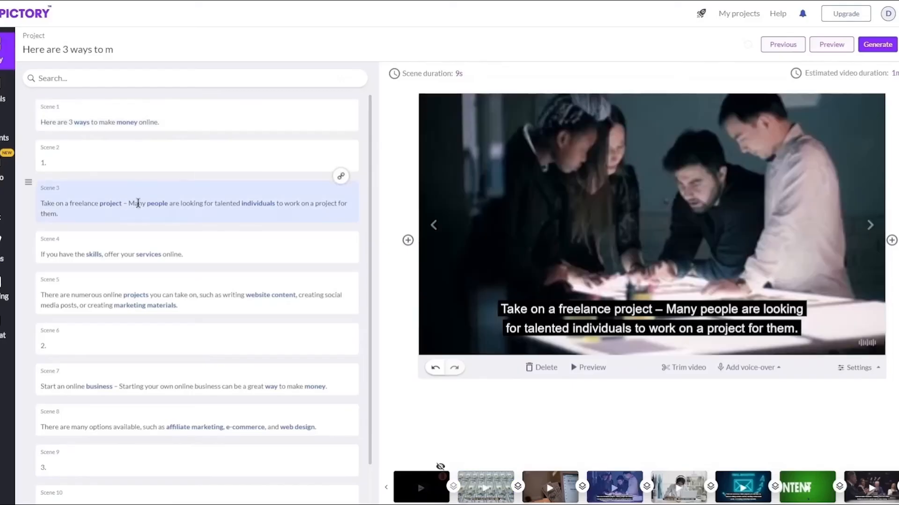
left_click(158, 162)
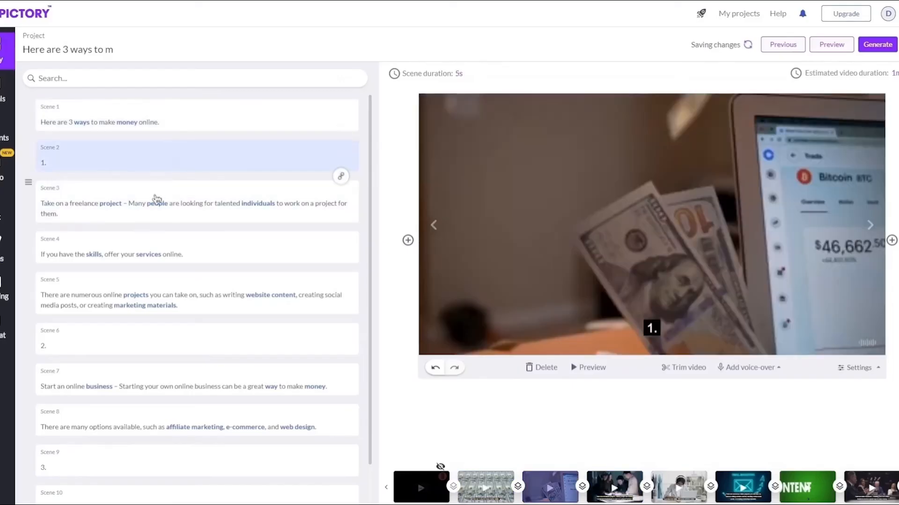
left_click(160, 252)
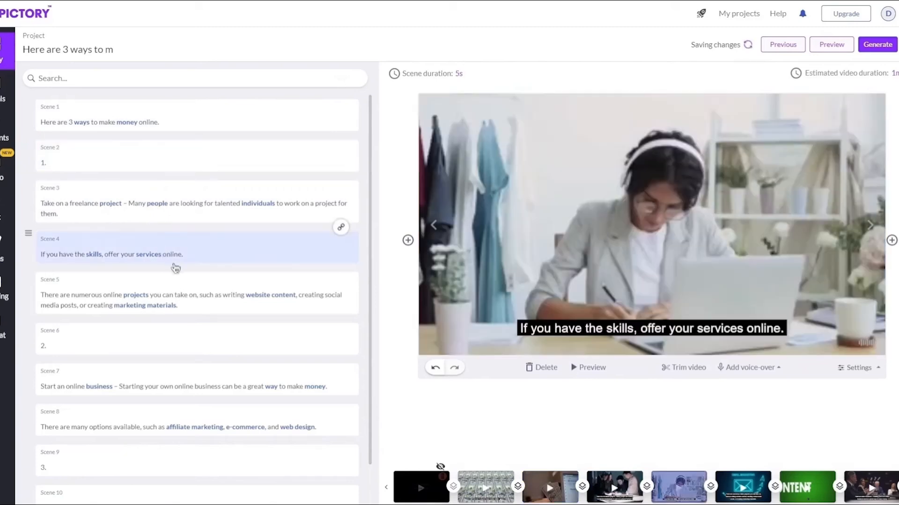
left_click(179, 296)
scroll(177, 311, "down", 1)
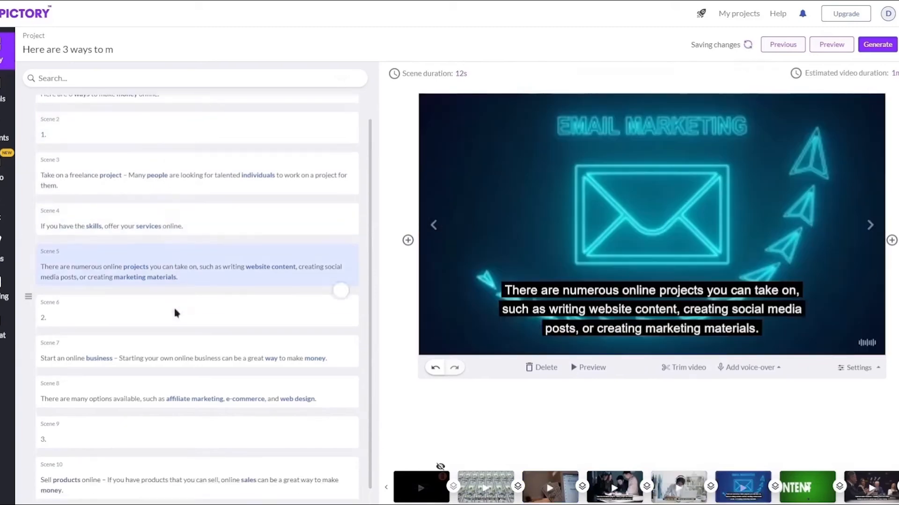
scroll(179, 330, "up", 1)
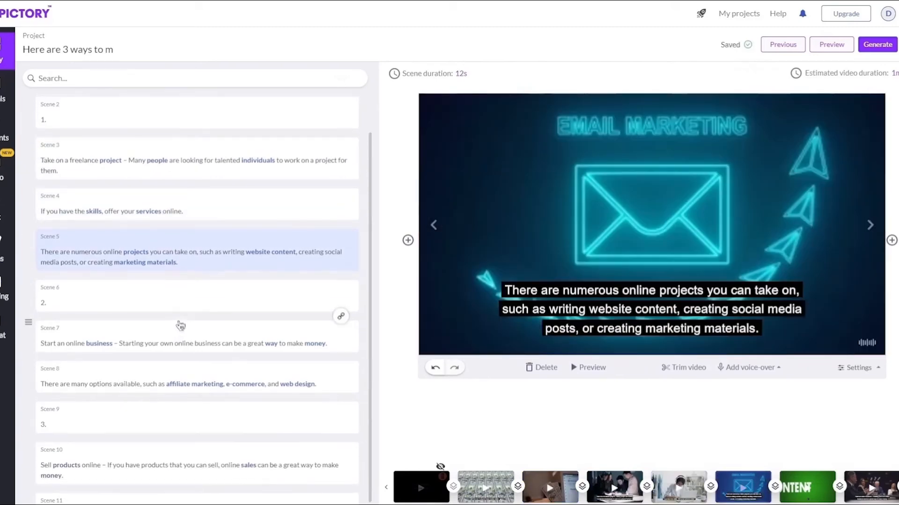
left_click(100, 122)
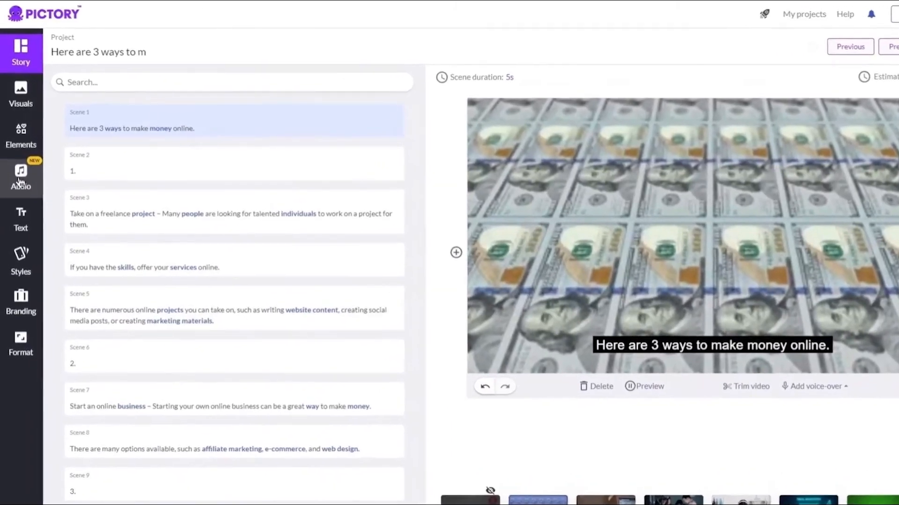
- Apply the English (US) male voice-over Aiden to the video and preview it
left_click(1, 175)
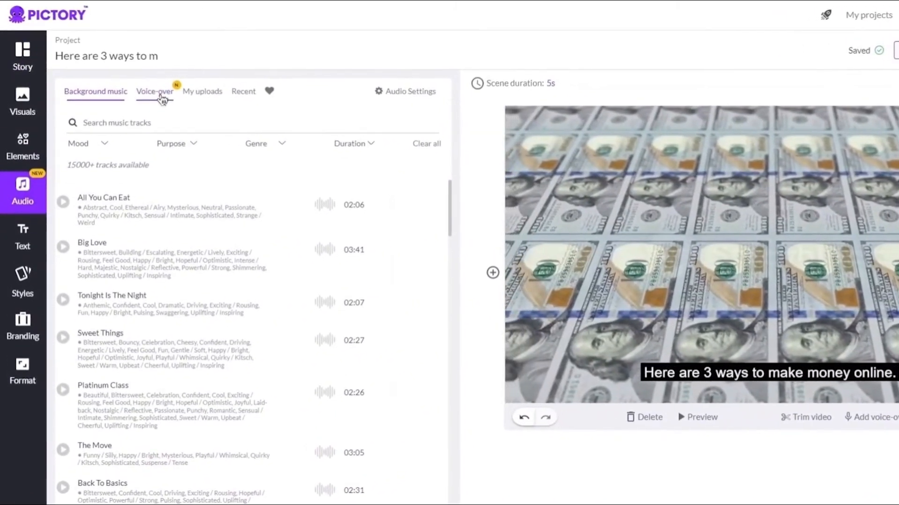
left_click(162, 95)
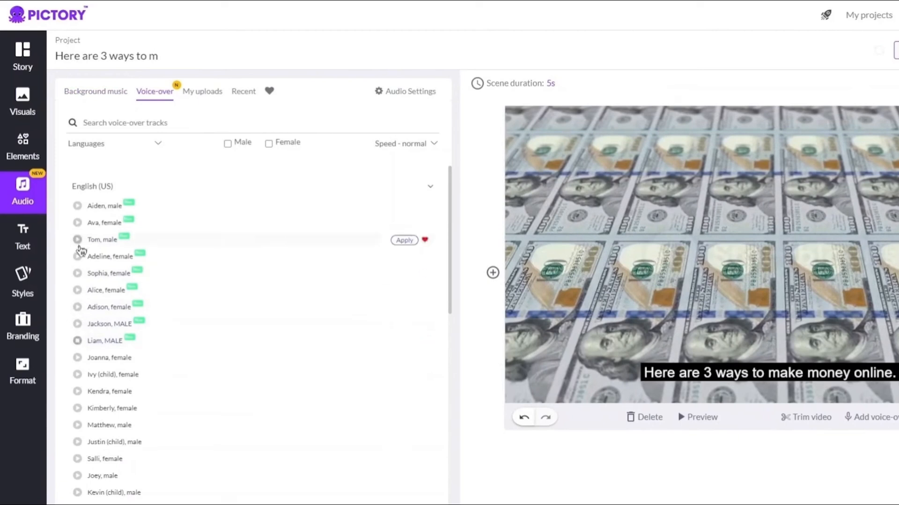
left_click(77, 206)
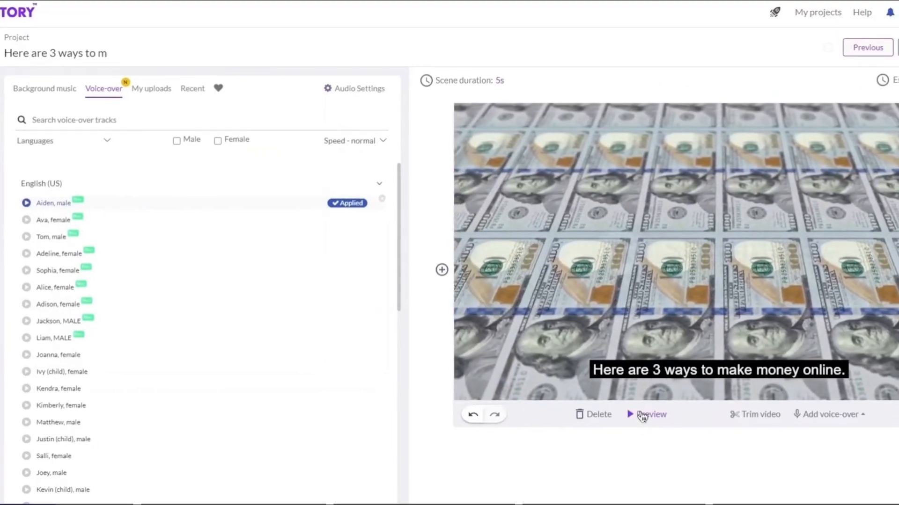
left_click(643, 416)
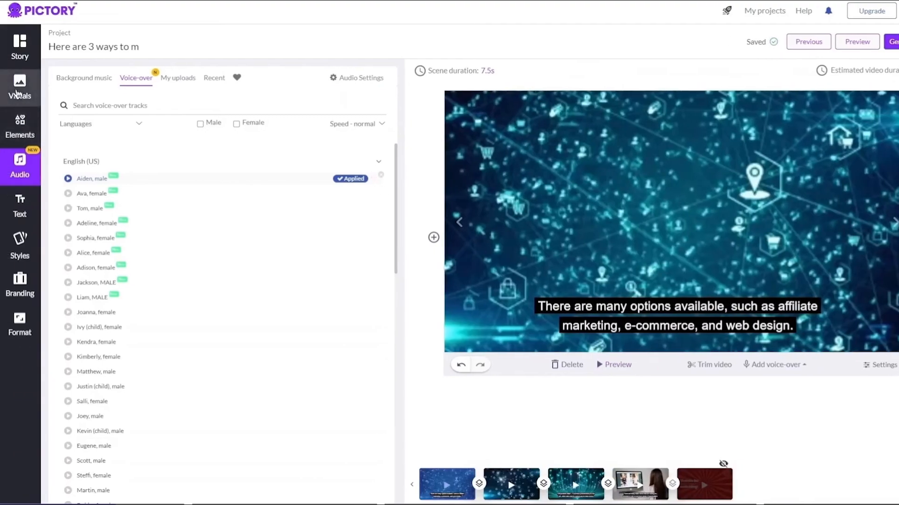
- Filter the visuals library by the suggested keyword affiliate marketing and pick a clip for the affiliate marketing scene
left_click(18, 95)
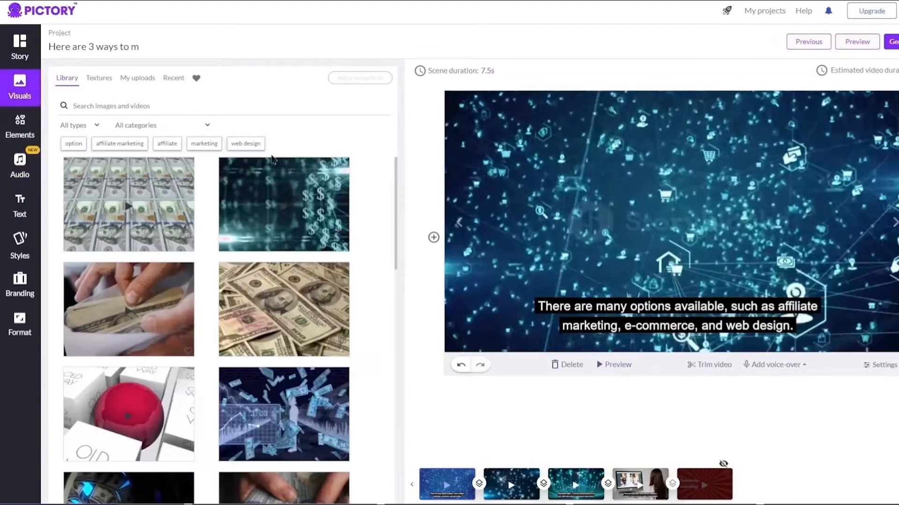
left_click(120, 143)
left_click(145, 224)
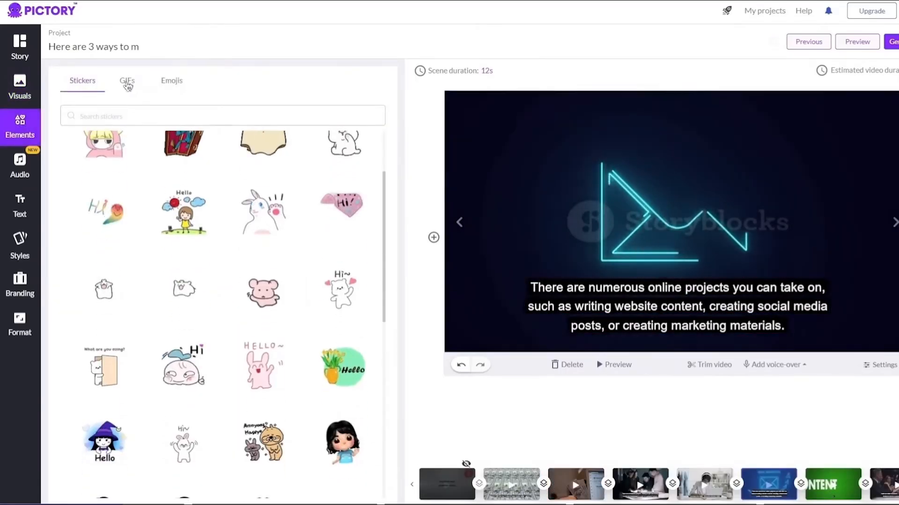
- Add the "BOO!" basketball player GIF to the scene about numerous online projects
left_click(135, 92)
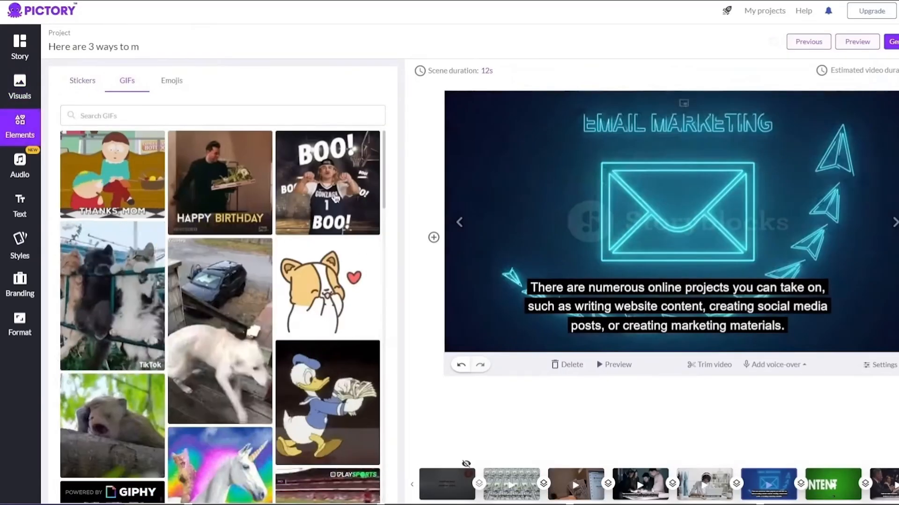
left_click(328, 182)
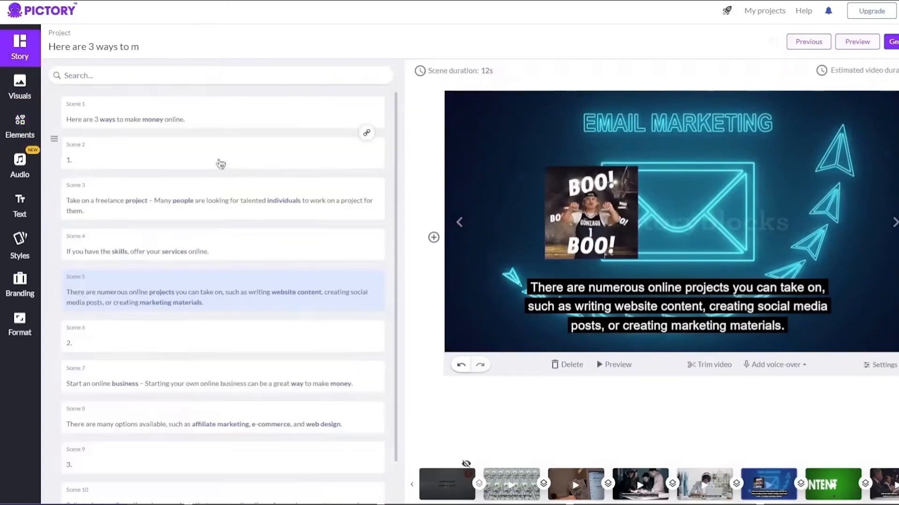
- Select the scene about starting an online business, check the generate options, and preview the video
left_click(202, 382)
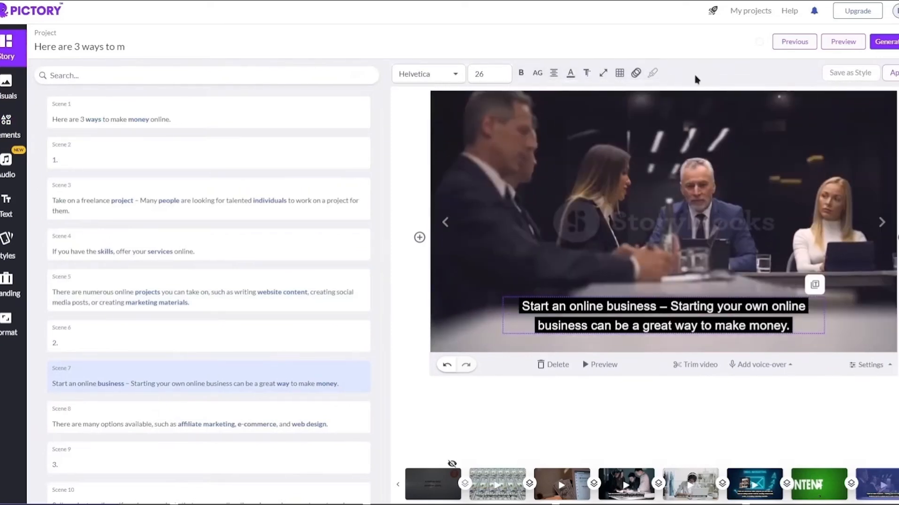
left_click(849, 45)
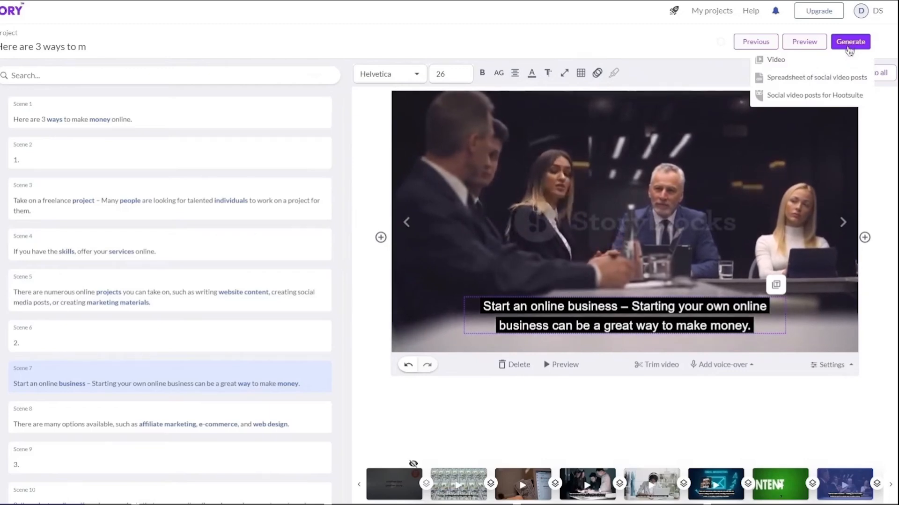
left_click(805, 45)
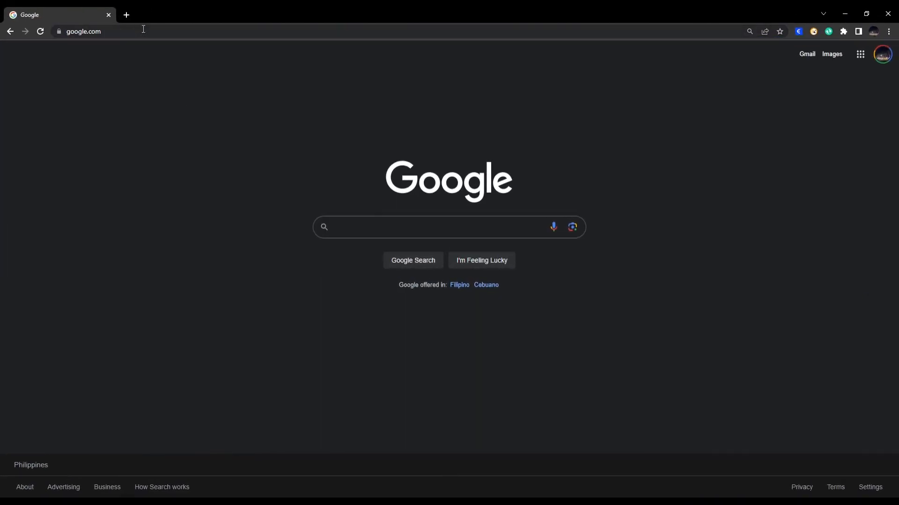
left_click(143, 29)
type("www")
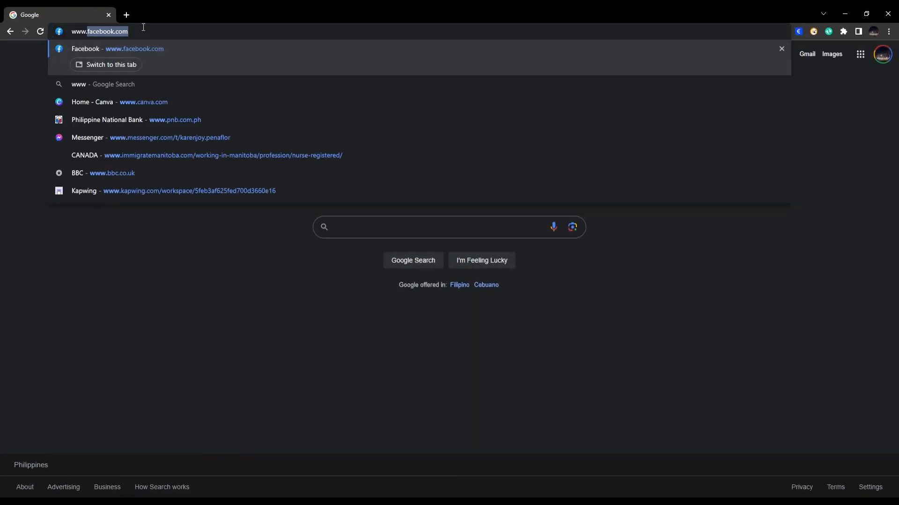
type(".pictory.ai")
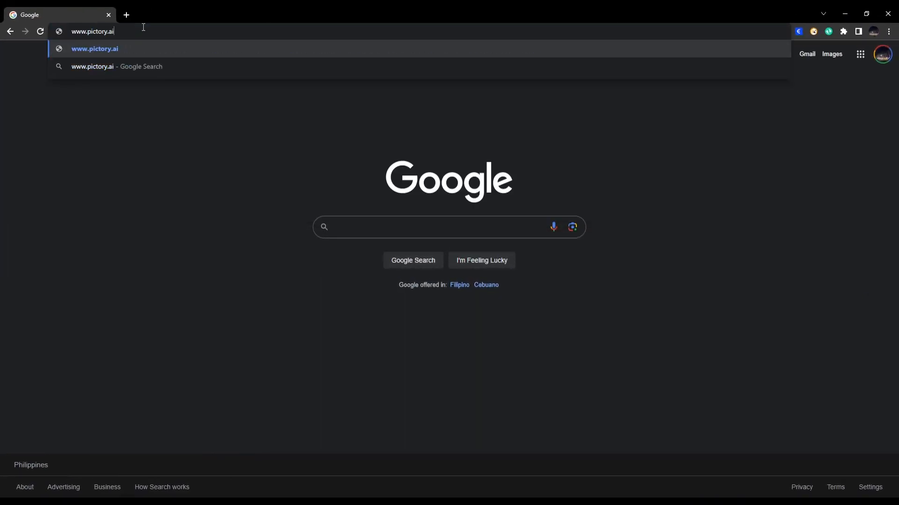
key("Return")
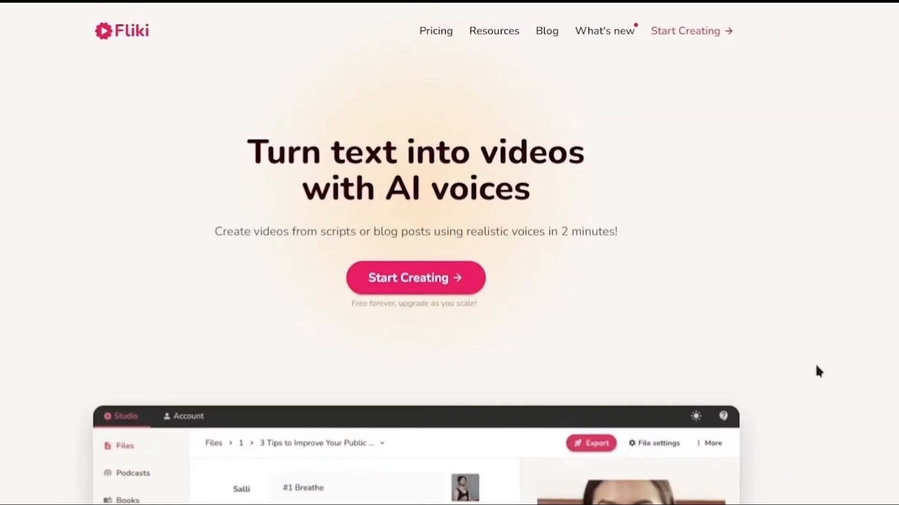
- Examine the Fliki homepage's features, including blog-to-video conversion, text-to-speech voices, and the stock media library
scroll(789, 285, "down", 15)
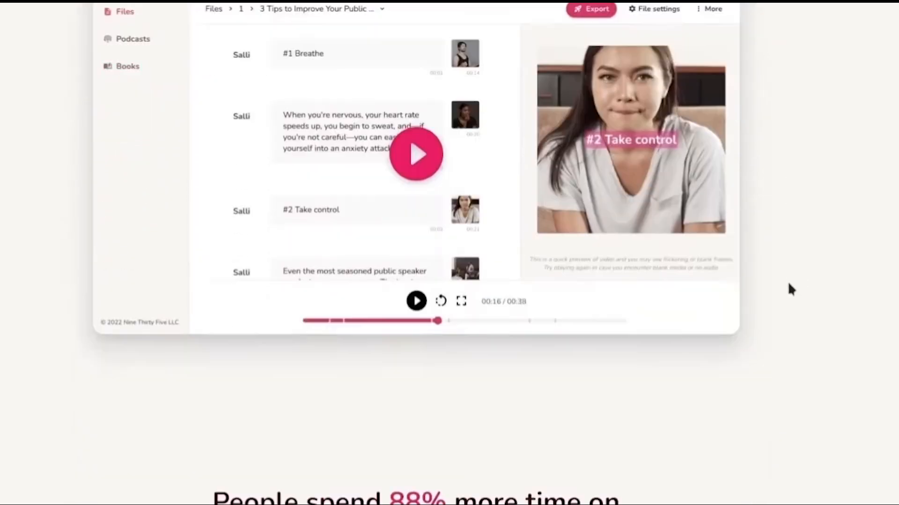
scroll(810, 286, "down", 5)
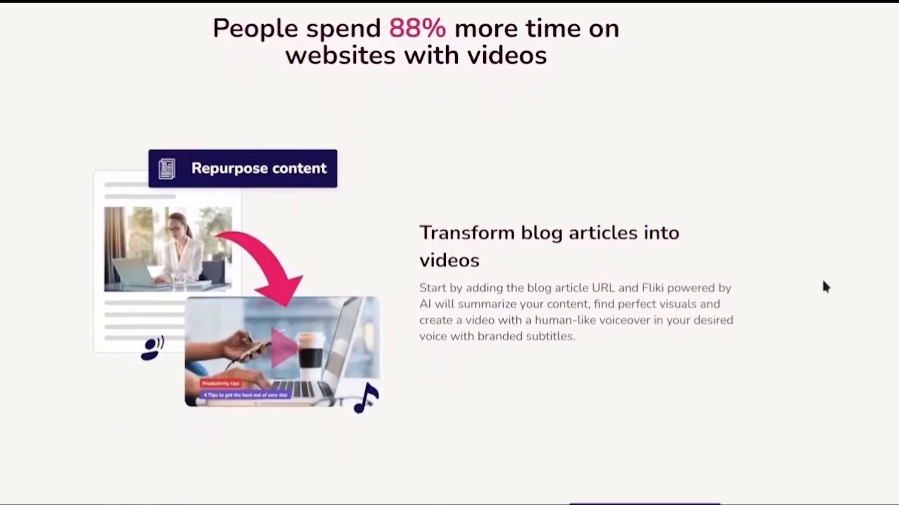
scroll(847, 282, "down", 9)
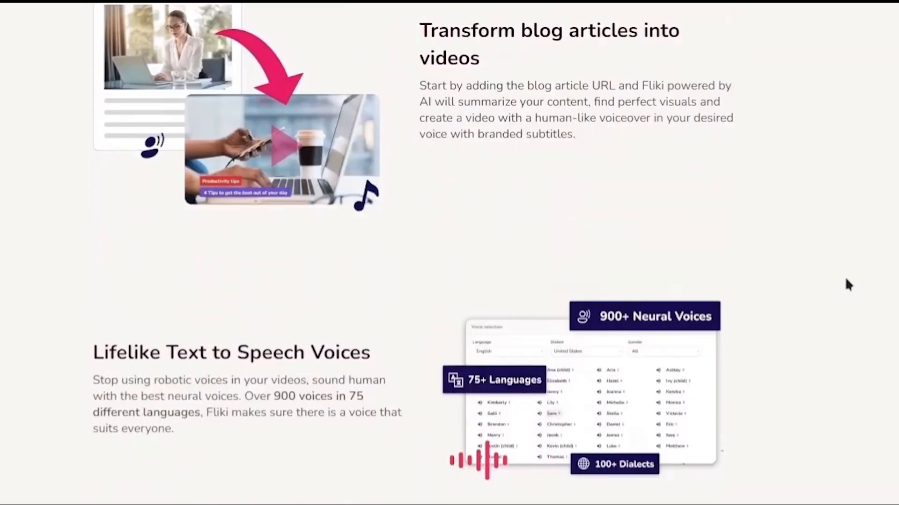
scroll(848, 285, "down", 4)
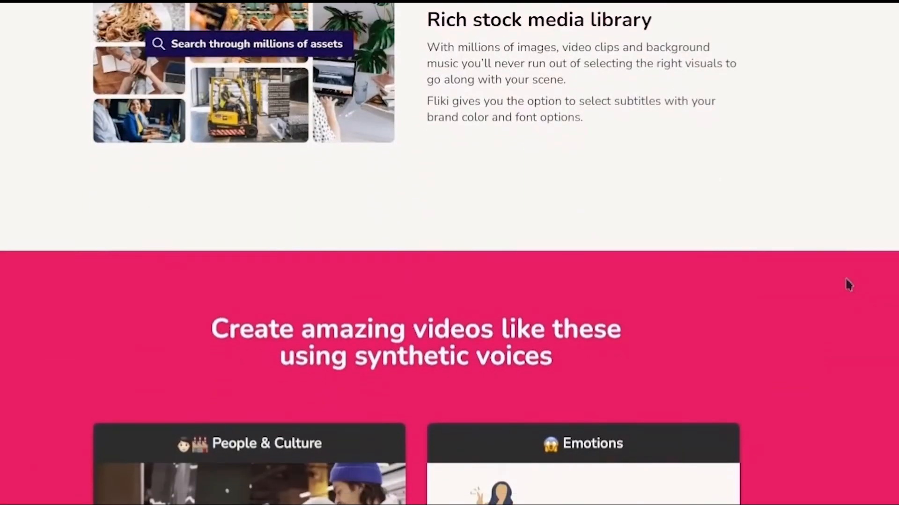
- In the Fliki studio, create a new English video file named Money
scroll(848, 284, "down", 3)
scroll(845, 285, "up", 8)
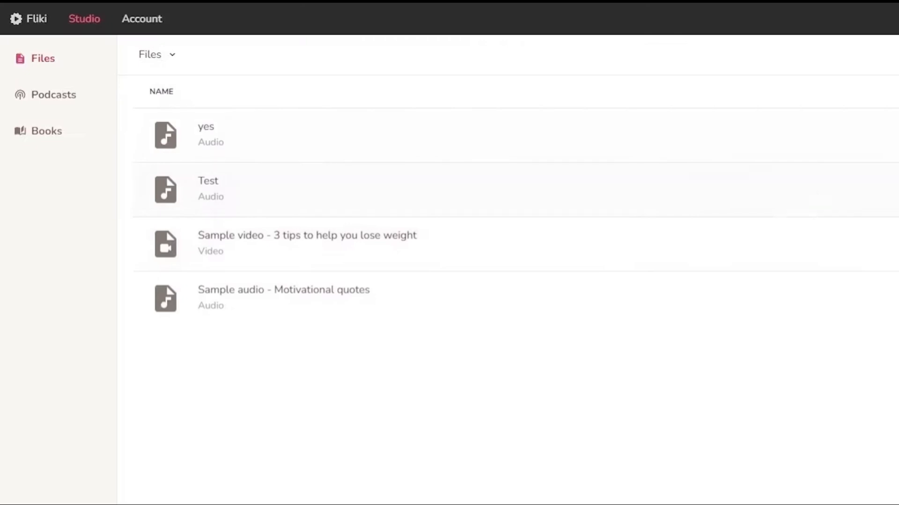
left_click(898, 55)
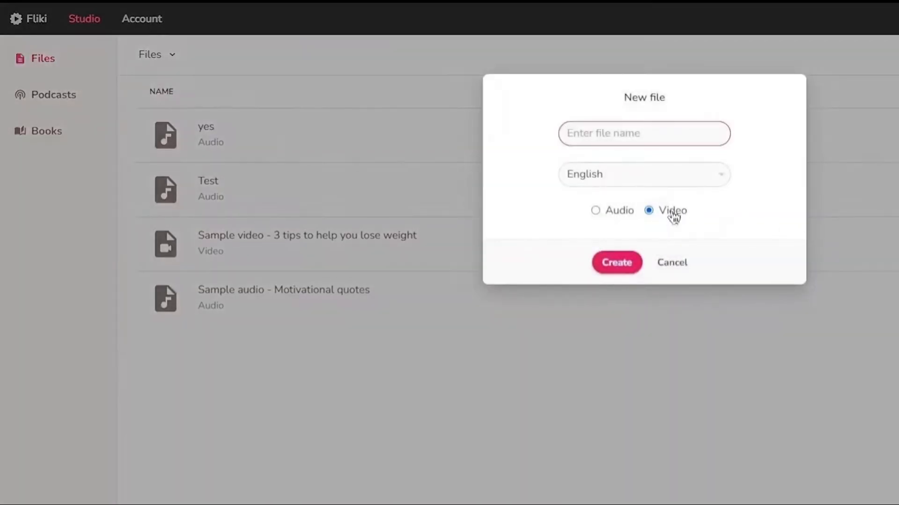
left_click(688, 214)
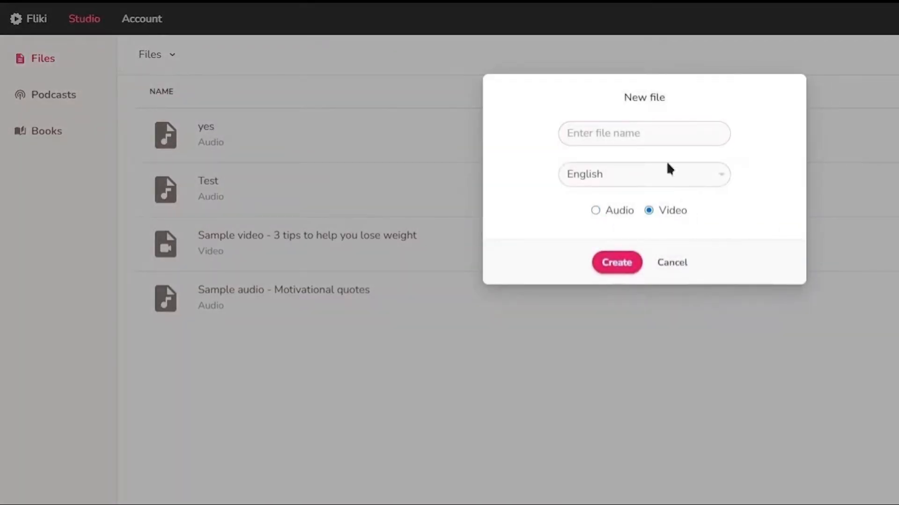
type("Money")
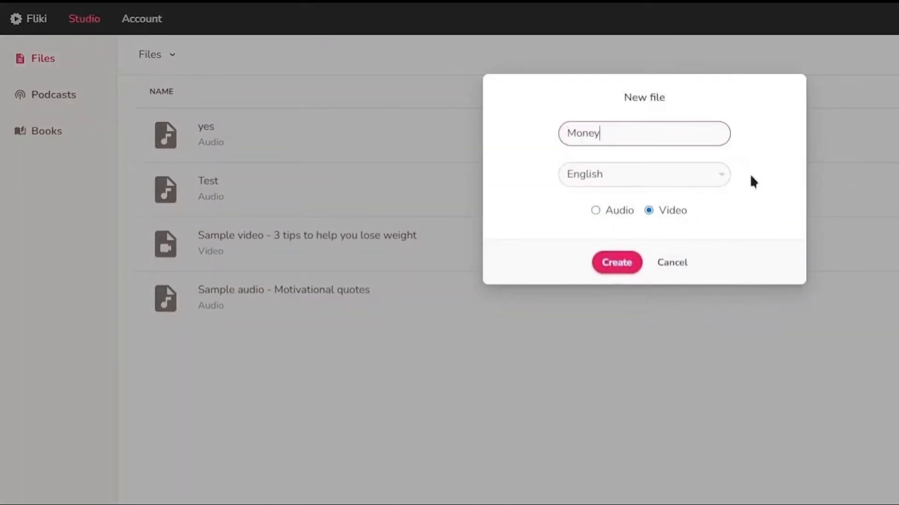
left_click(625, 269)
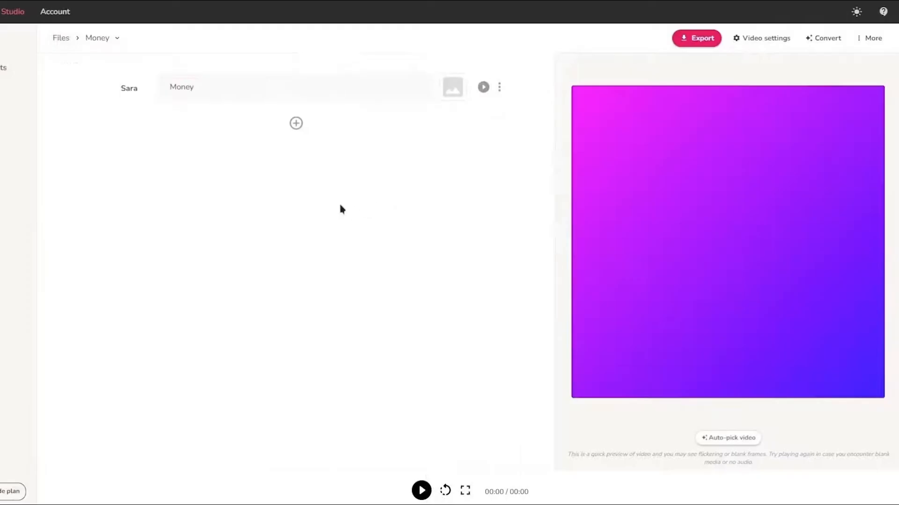
- Replace the default section text with the script on 3 ways to make money online, and preview the opening sections
left_click_drag(212, 89, 174, 120)
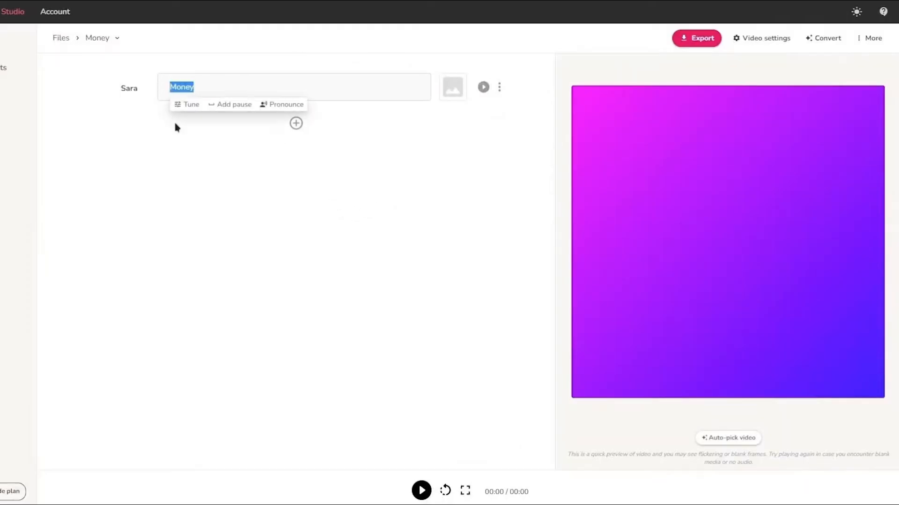
key("BackSpace")
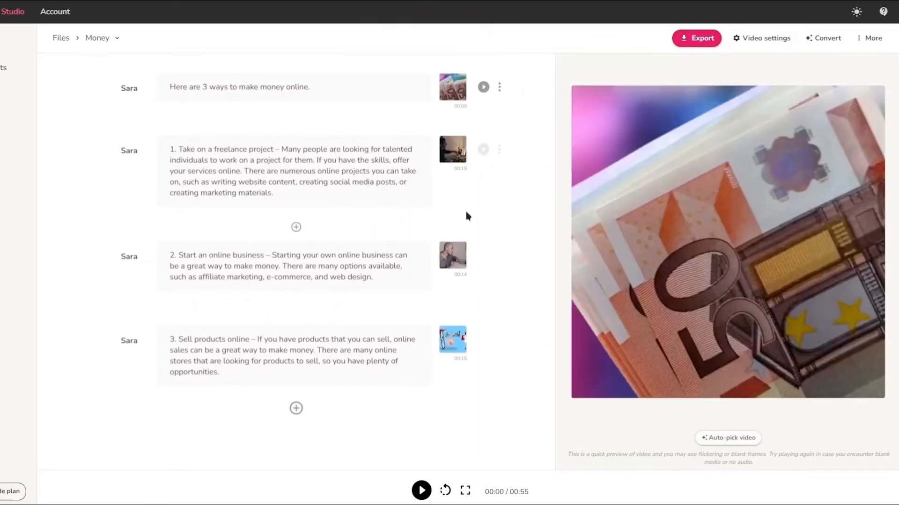
left_click(483, 87)
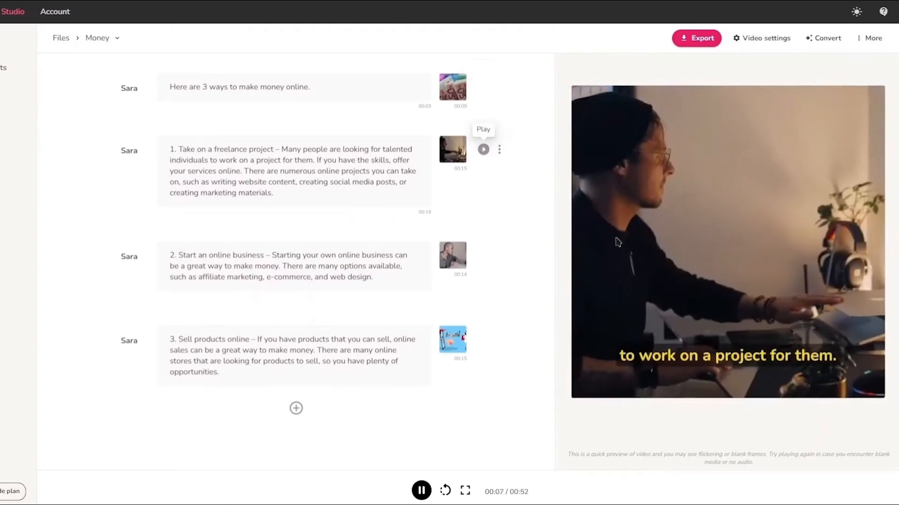
left_click(422, 492)
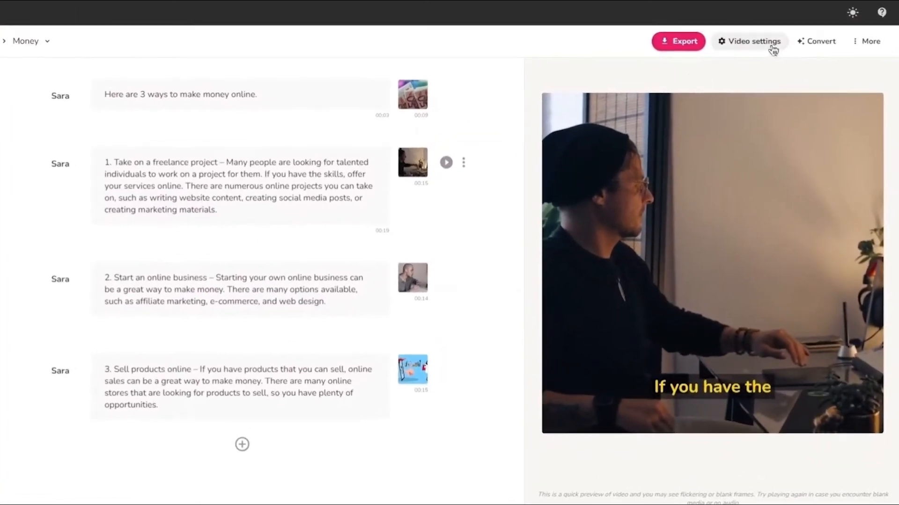
- Set the video size to Landscape (YouTube, Facebook, Twitter, LinkedIn) and the subtitle font color to green (0, 255, 145), and save
left_click(771, 47)
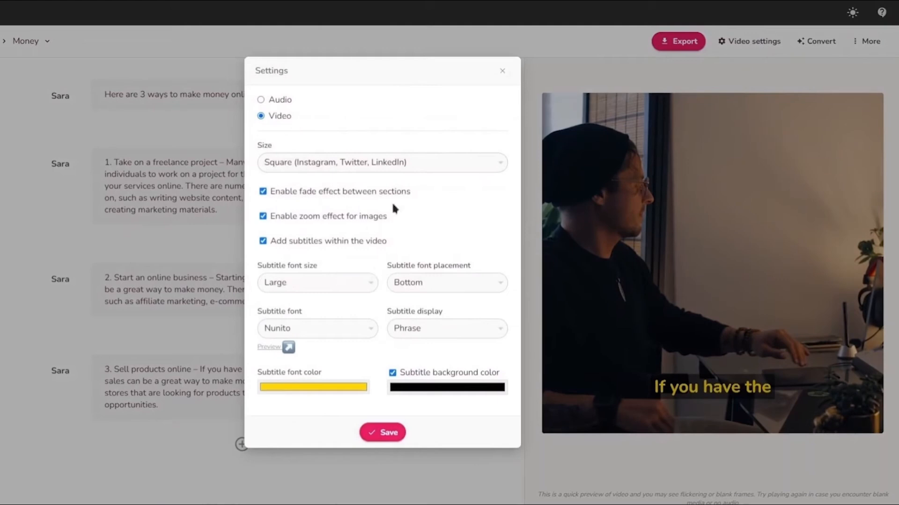
left_click(405, 164)
left_click(332, 219)
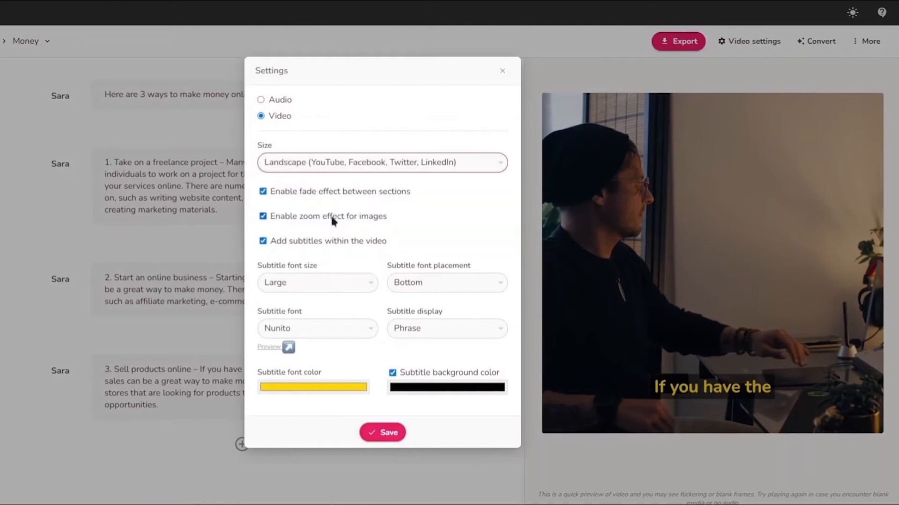
left_click(349, 387)
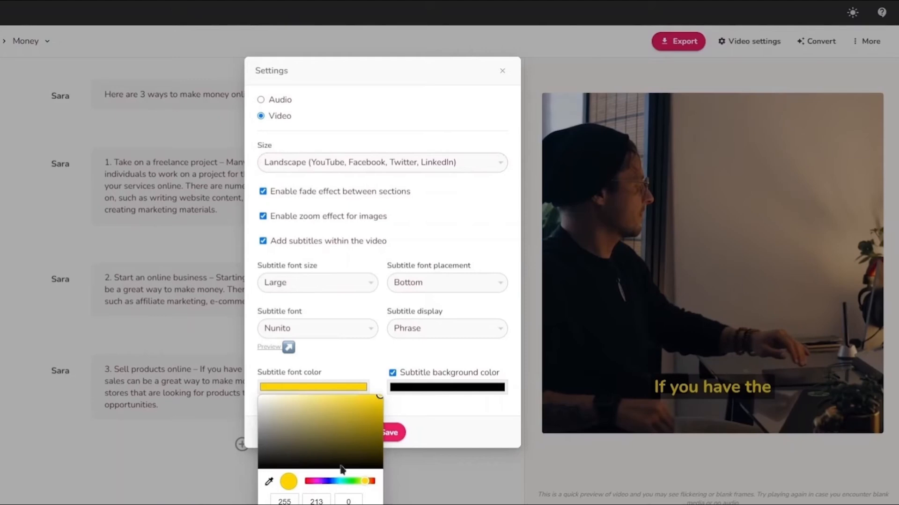
left_click(345, 482)
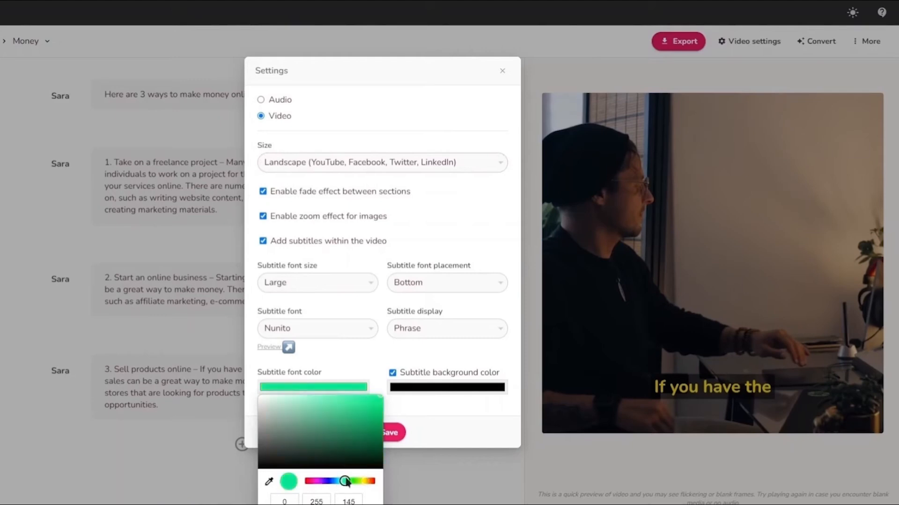
left_click(396, 432)
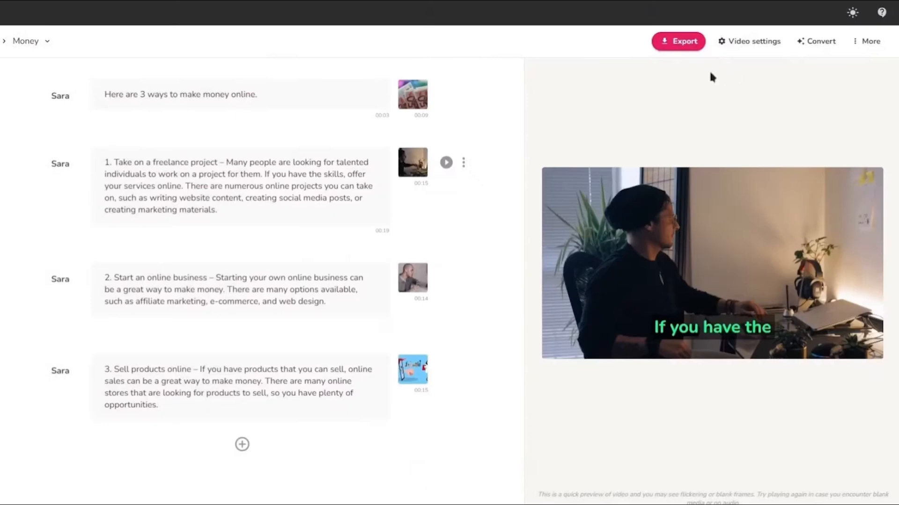
- For the first section, show all available voices, listen to the Pam and Davis samples, and check the voice style options
left_click(64, 108)
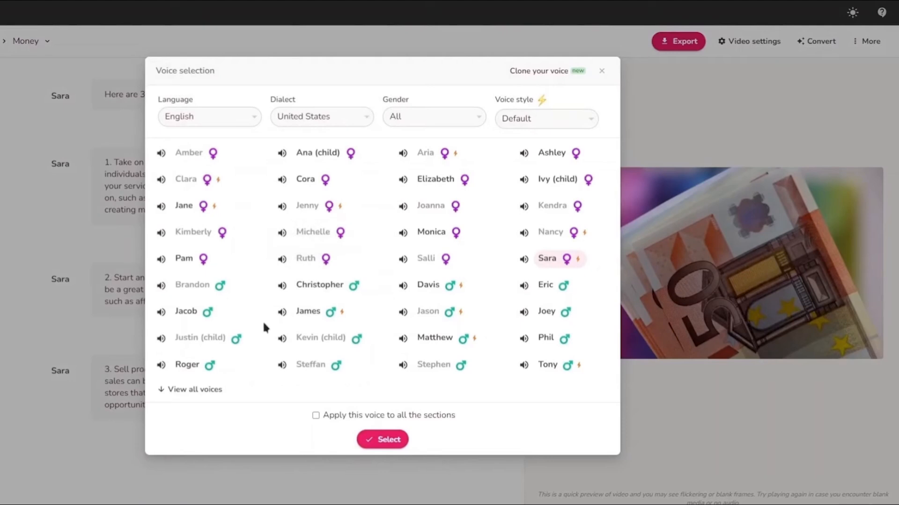
left_click(216, 393)
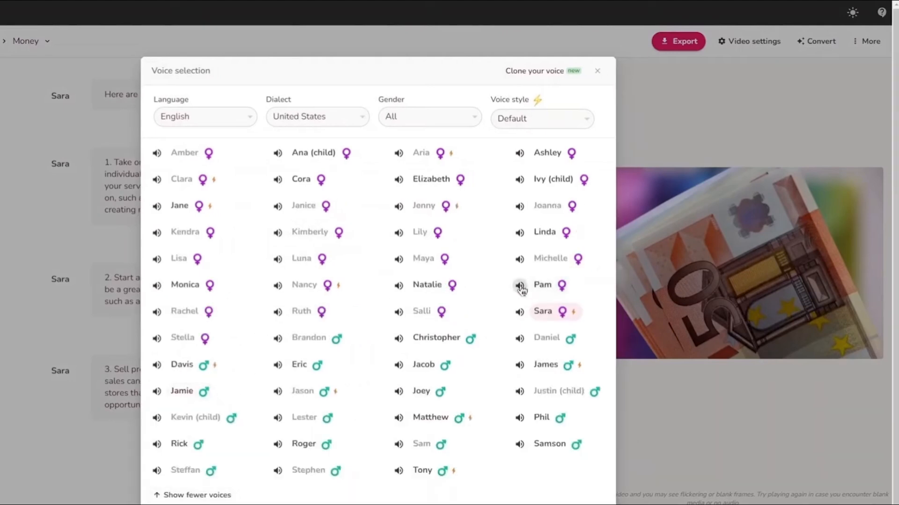
left_click(520, 287)
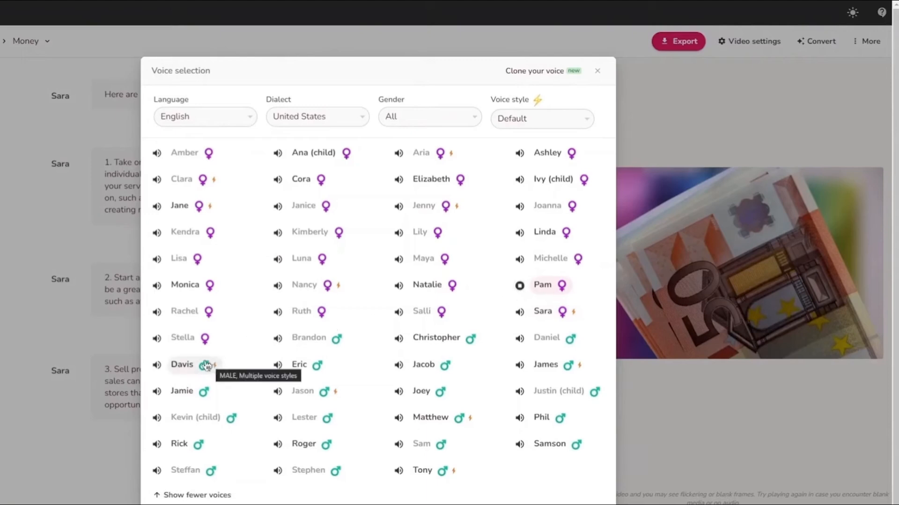
left_click(159, 366)
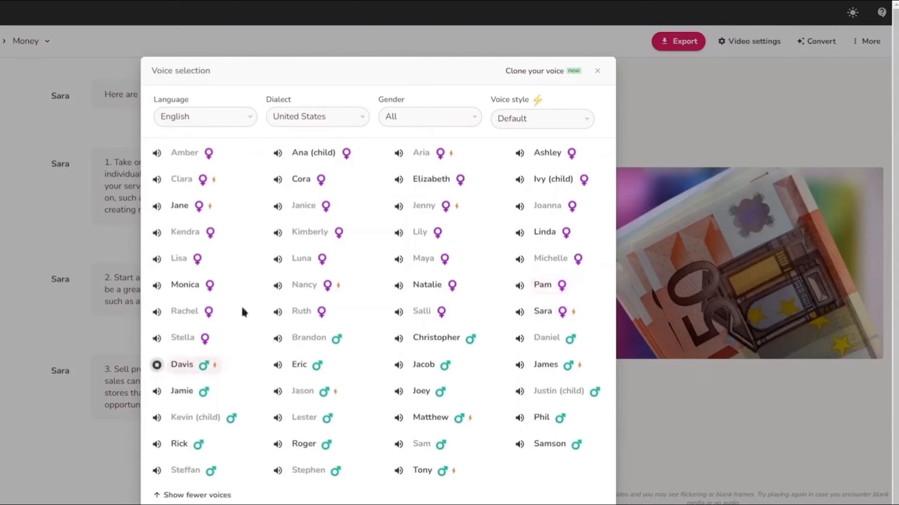
left_click(543, 125)
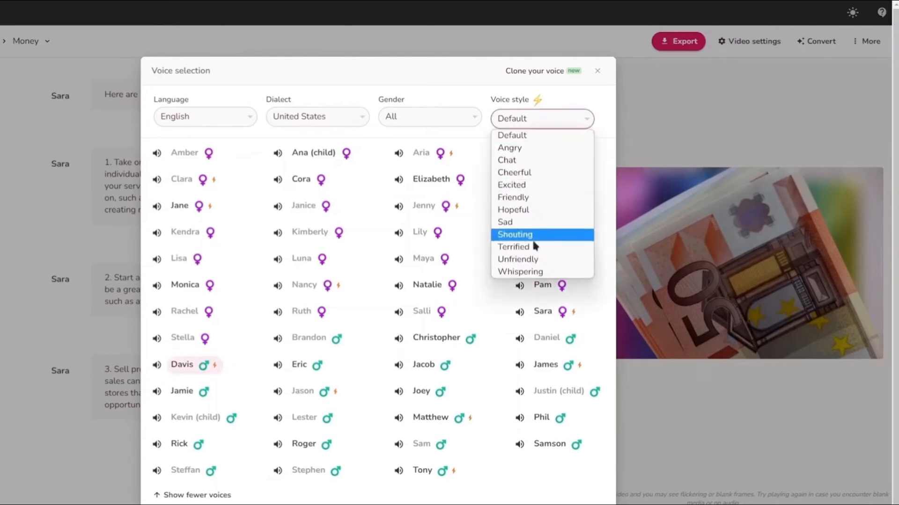
left_click(601, 106)
left_click(600, 73)
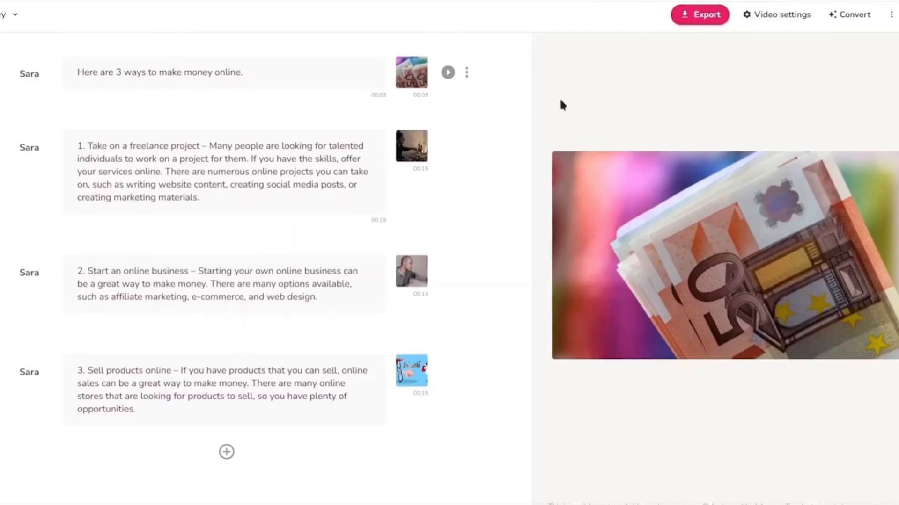
- Replace the first section's media with the 20-second Pixabay stock video found by searching for "money", and play the section
left_click(466, 72)
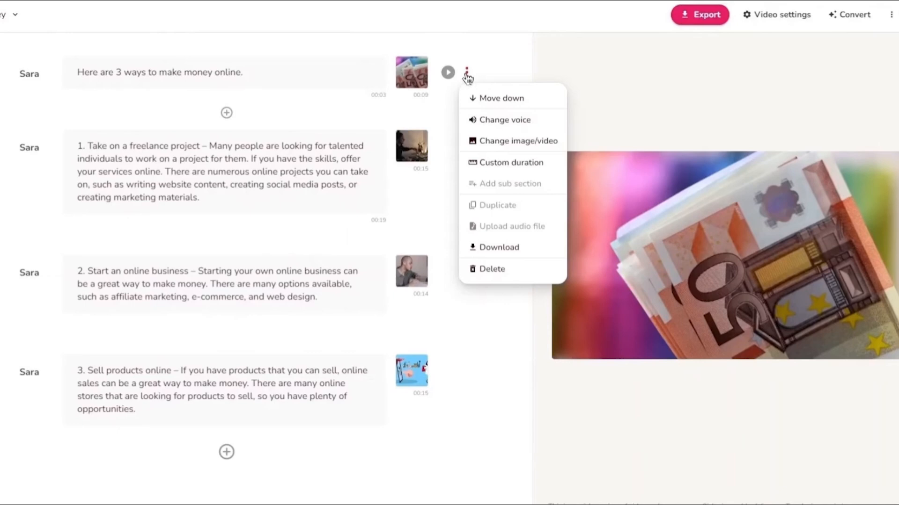
left_click(510, 146)
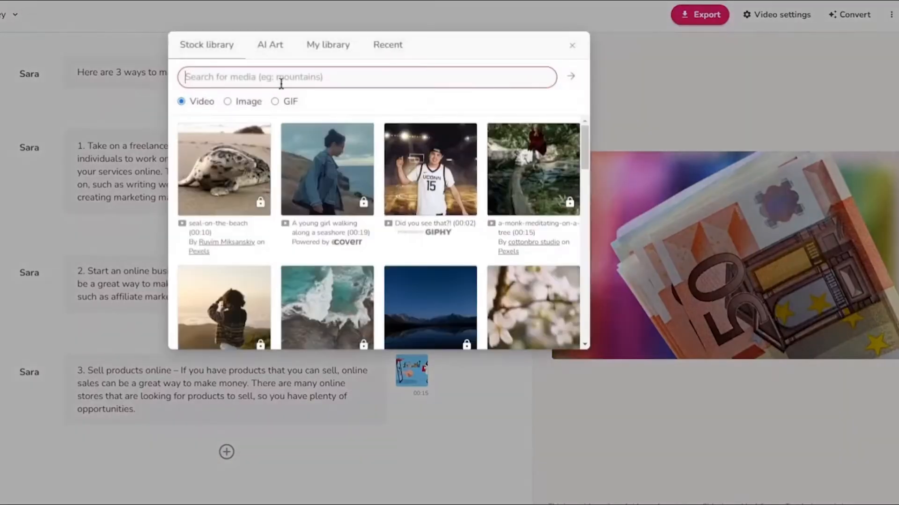
type("money")
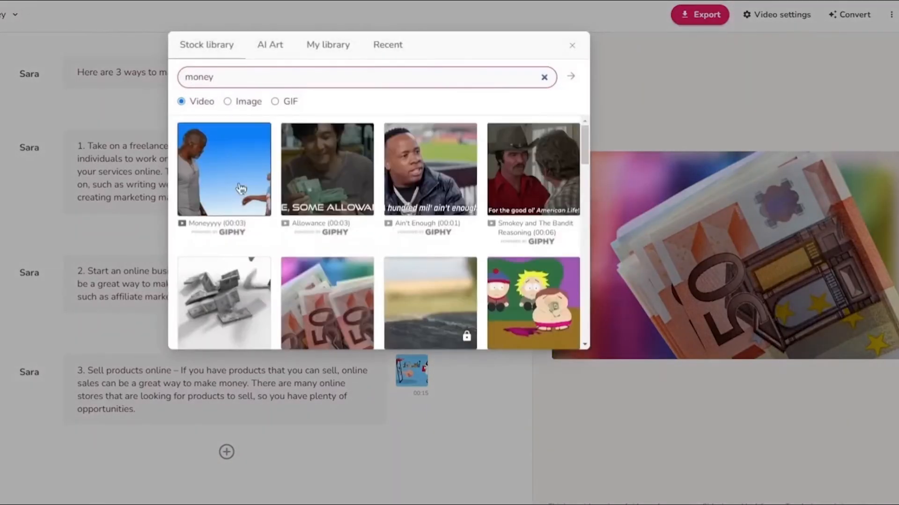
scroll(241, 188, "down", 1)
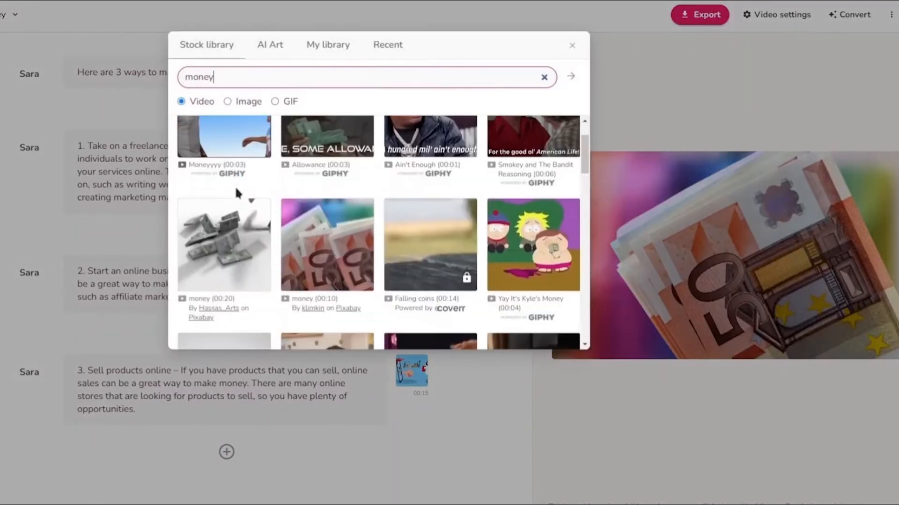
left_click(257, 260)
left_click(448, 72)
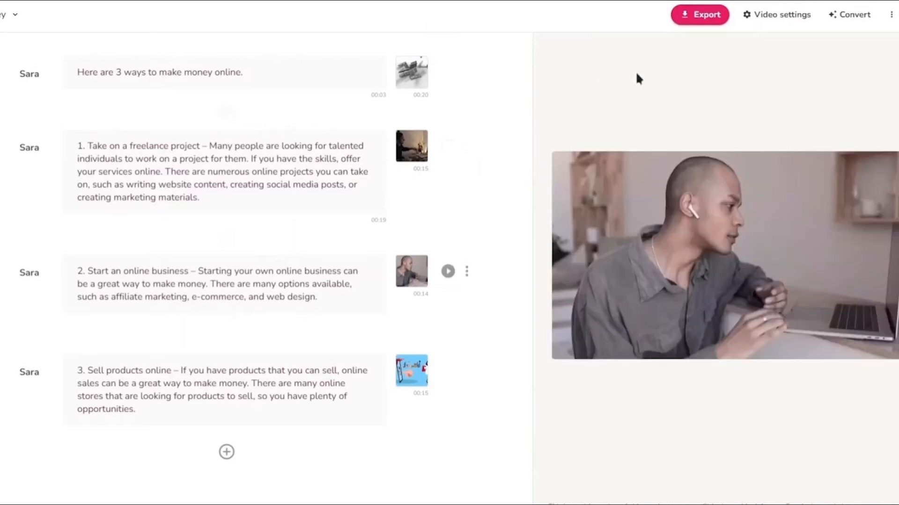
- Check the blog-to-video conversion option, and go to fliki.ai in the browser
left_click(856, 18)
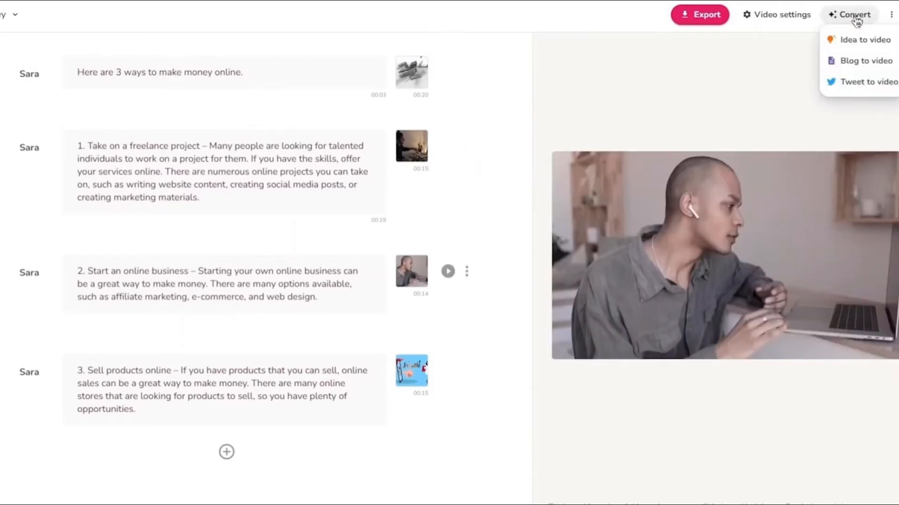
left_click(859, 62)
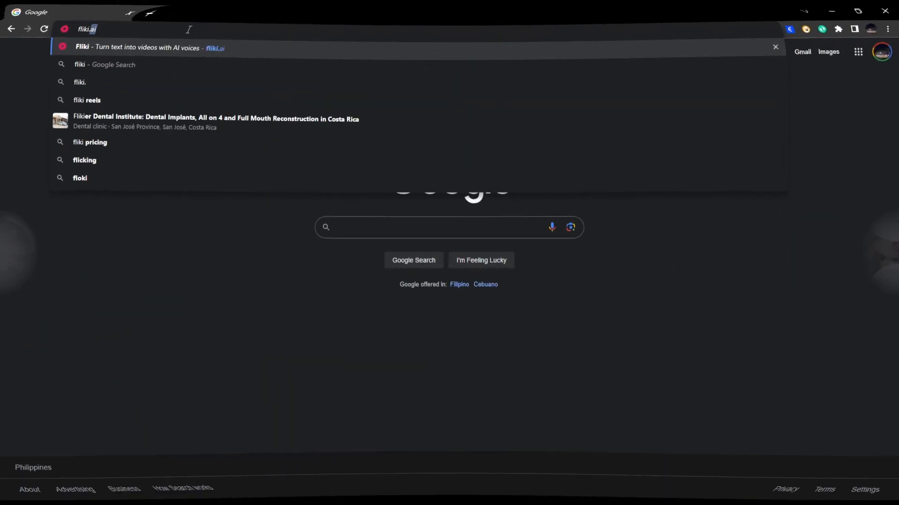
type("ai")
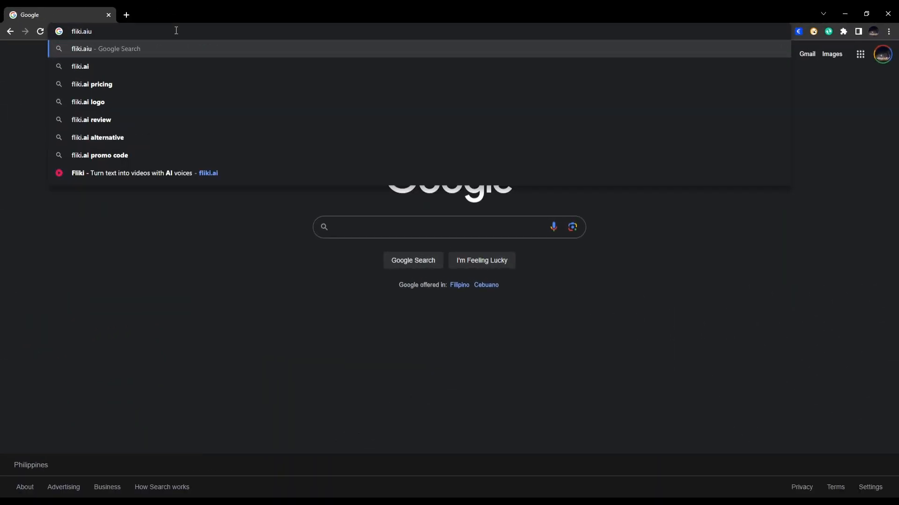
key("Return")
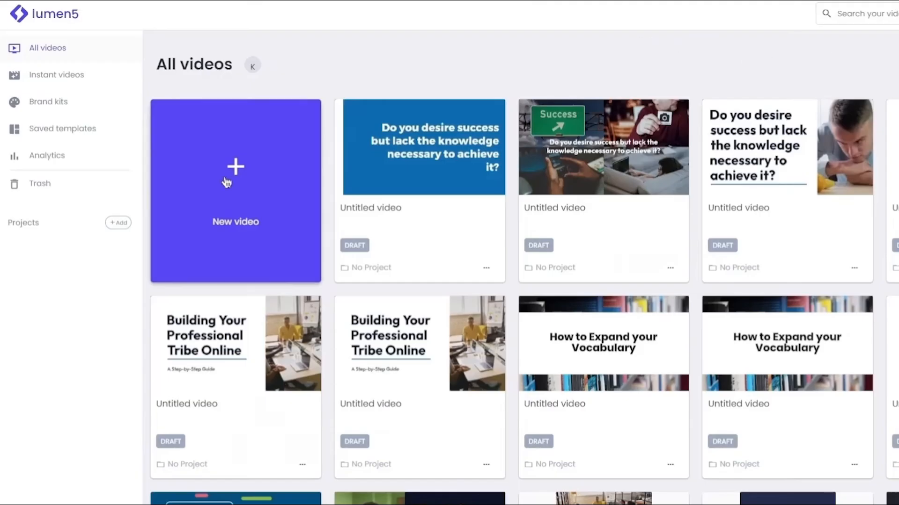
- In Lumen5, create a new video from the Geek template in the Assorted category, using the 16:9 format
left_click(266, 200)
scroll(579, 299, "down", 20)
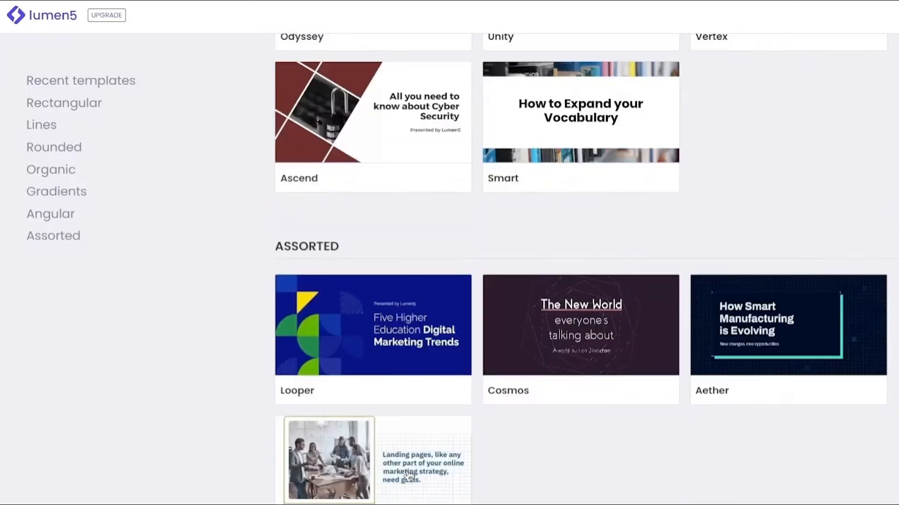
left_click(409, 477)
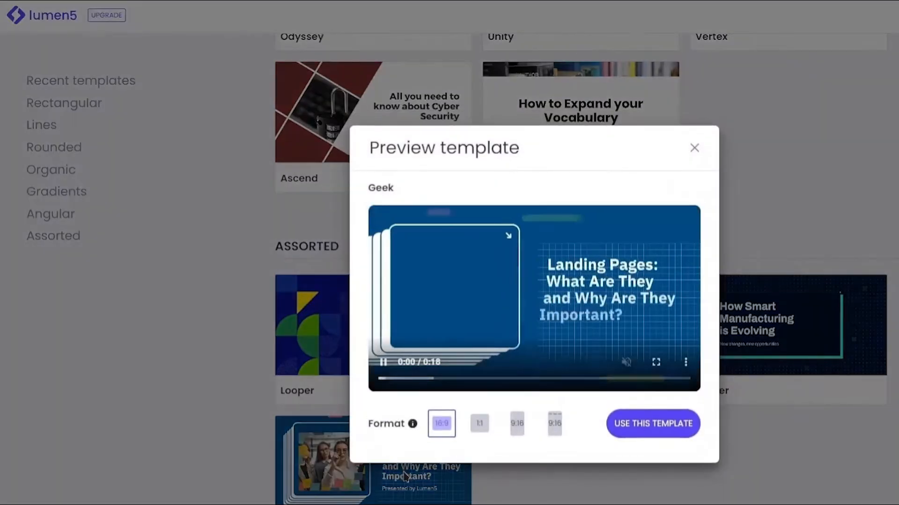
left_click(519, 426)
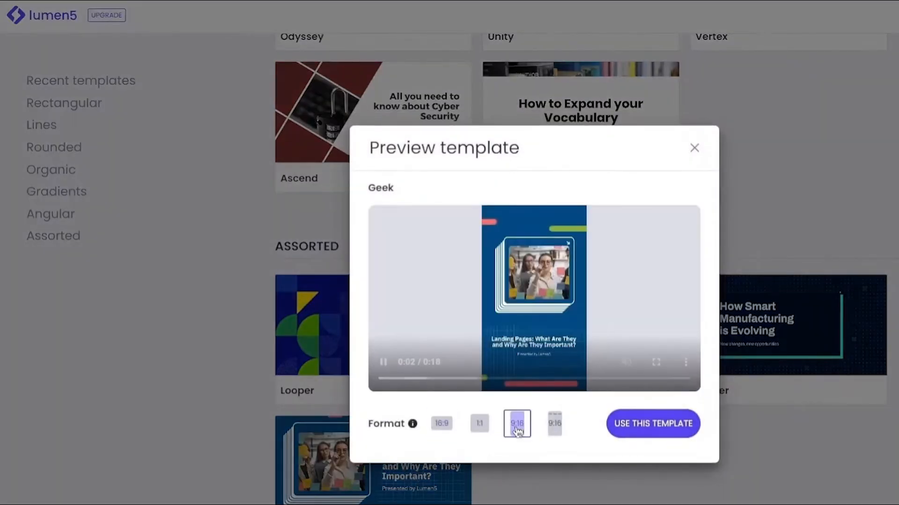
left_click(443, 423)
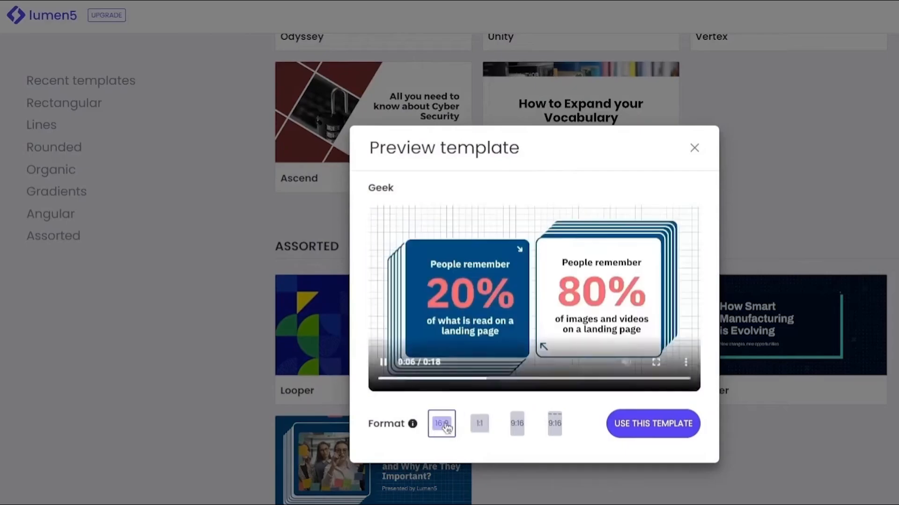
left_click(625, 423)
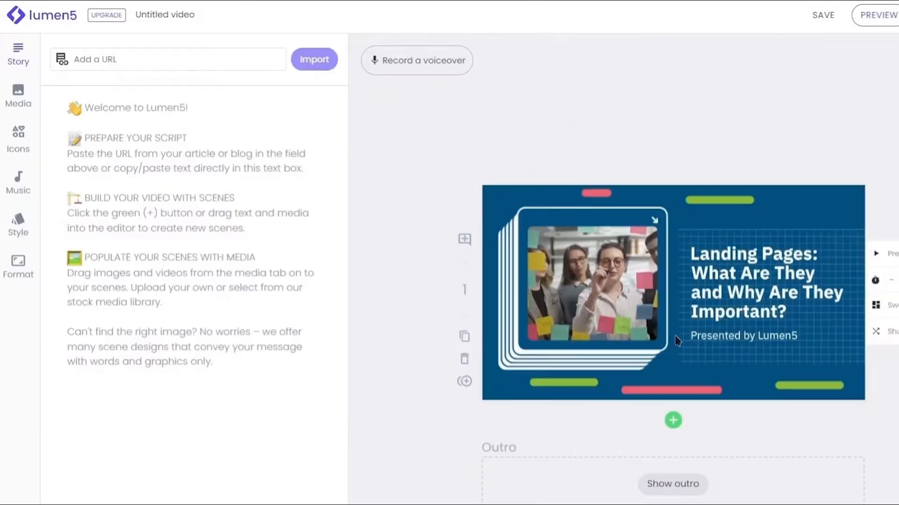
- Paste the script "Here are 3 ways to make money online" into the story and convert it to scenes using every sentence
left_click(134, 59)
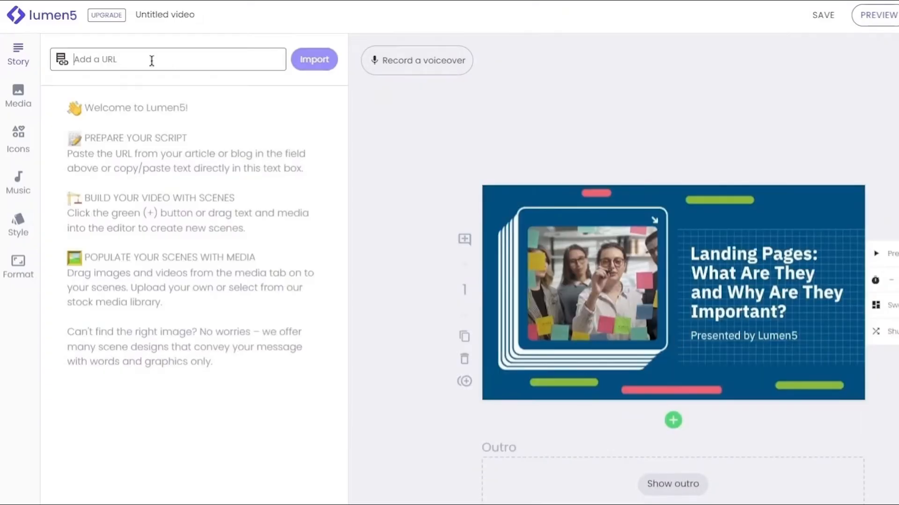
left_click(186, 169)
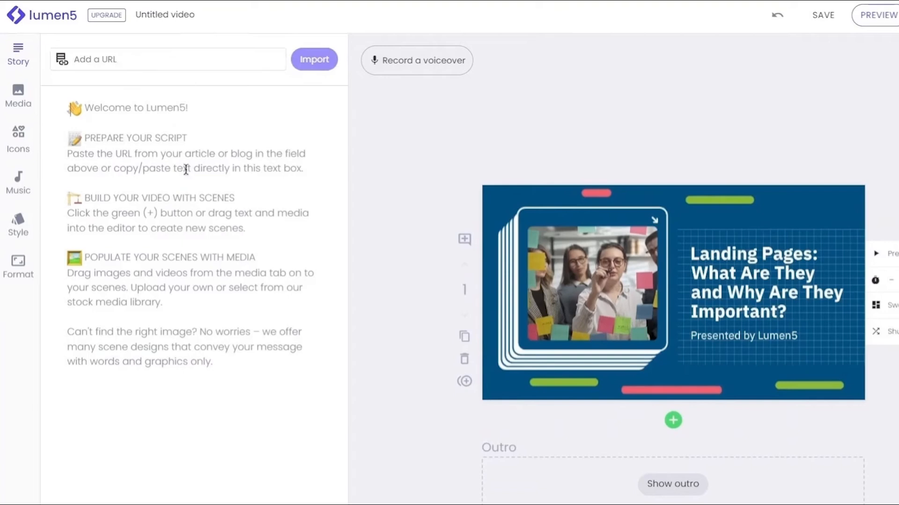
key("ctrl+v")
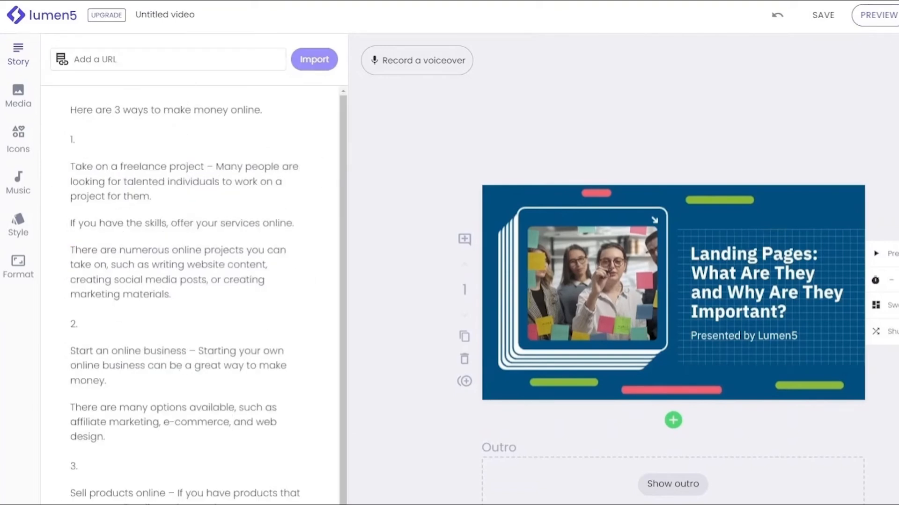
left_click(190, 504)
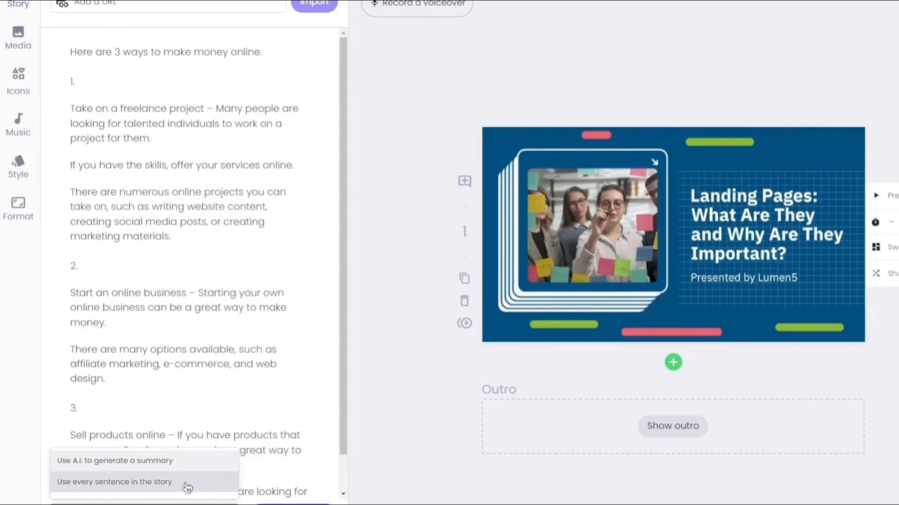
left_click(188, 488)
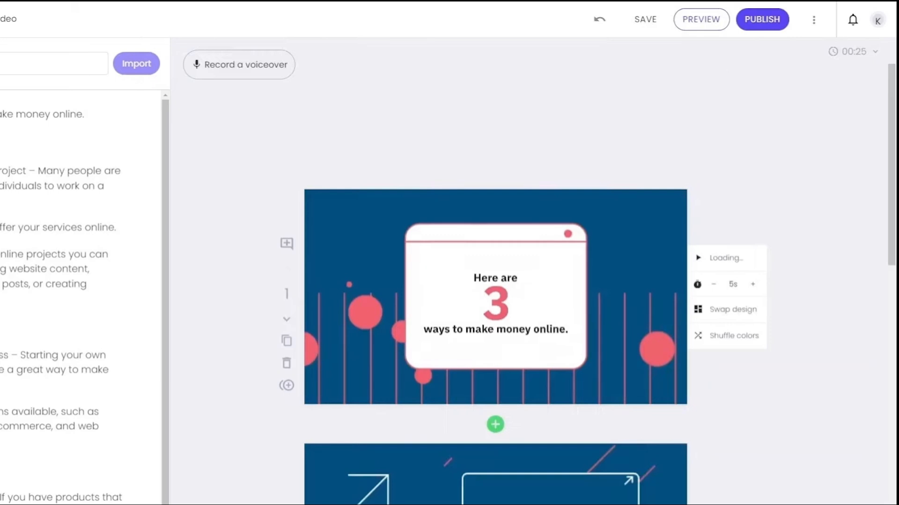
- Review the generated scenes and shuffle the colors of the first scene twice
scroll(609, 365, "down", 6)
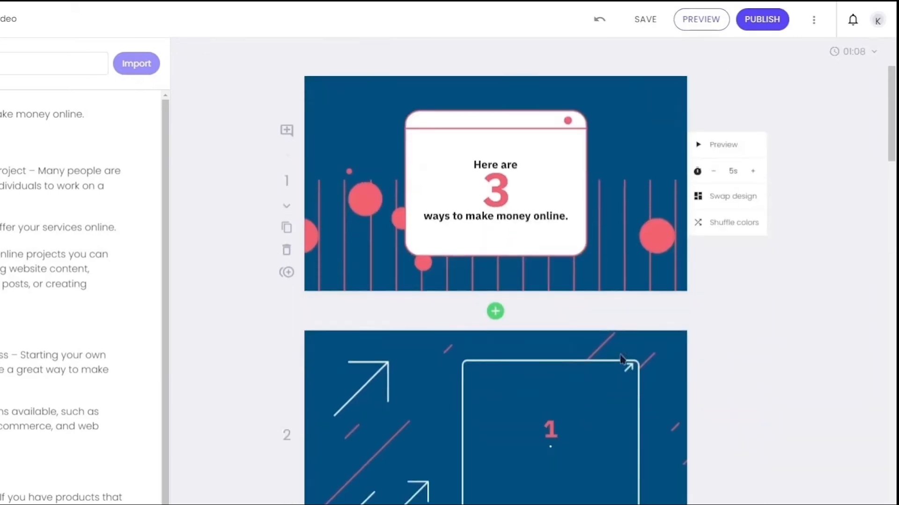
scroll(630, 353, "down", 4)
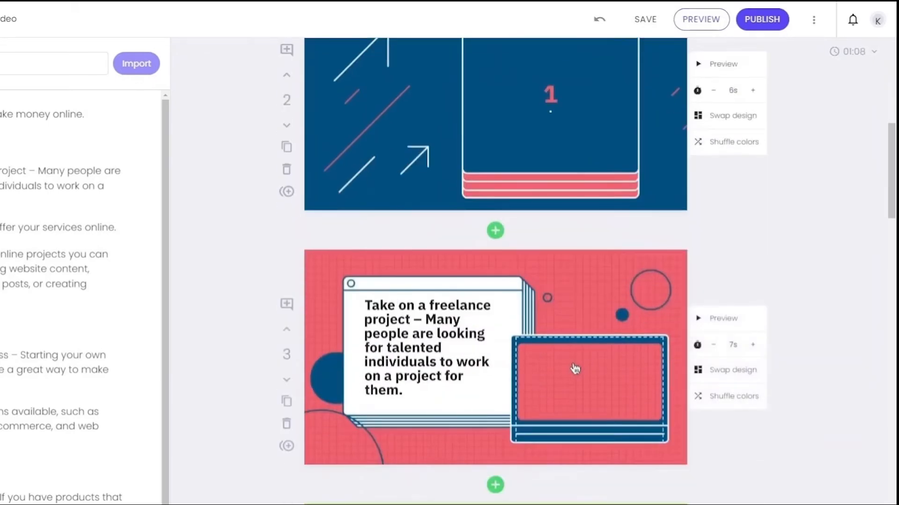
scroll(571, 367, "down", 6)
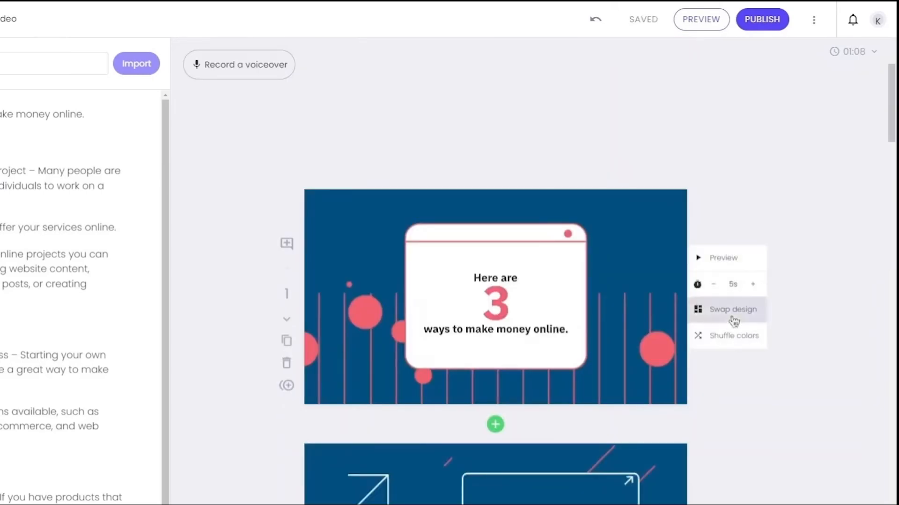
scroll(729, 308, "down", 1)
left_click(732, 281)
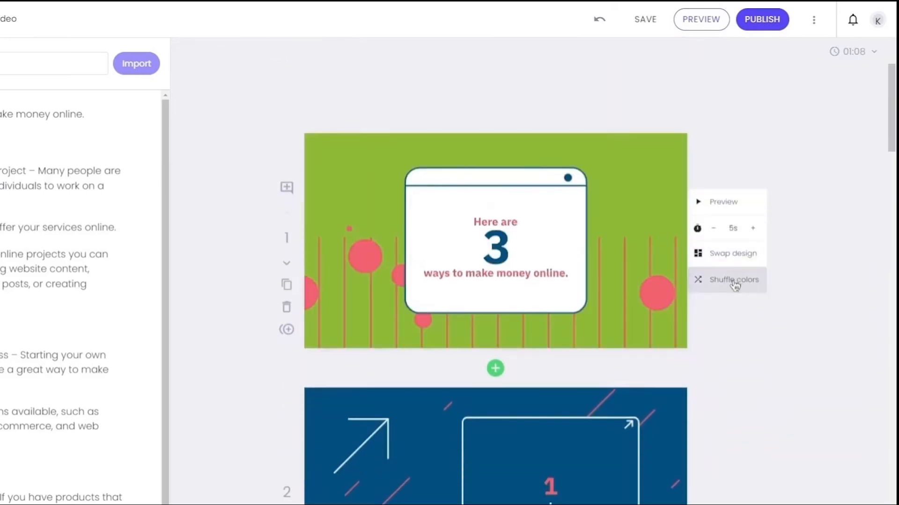
left_click(732, 280)
- Browse the alternative Data, Media and Collage designs for the first scene and pick a Media design
left_click(729, 260)
scroll(493, 304, "down", 3)
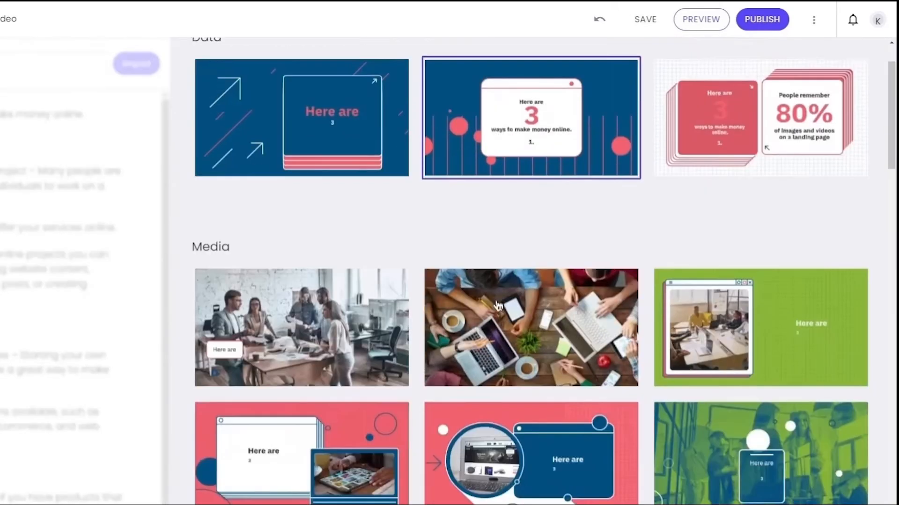
scroll(497, 306, "down", 6)
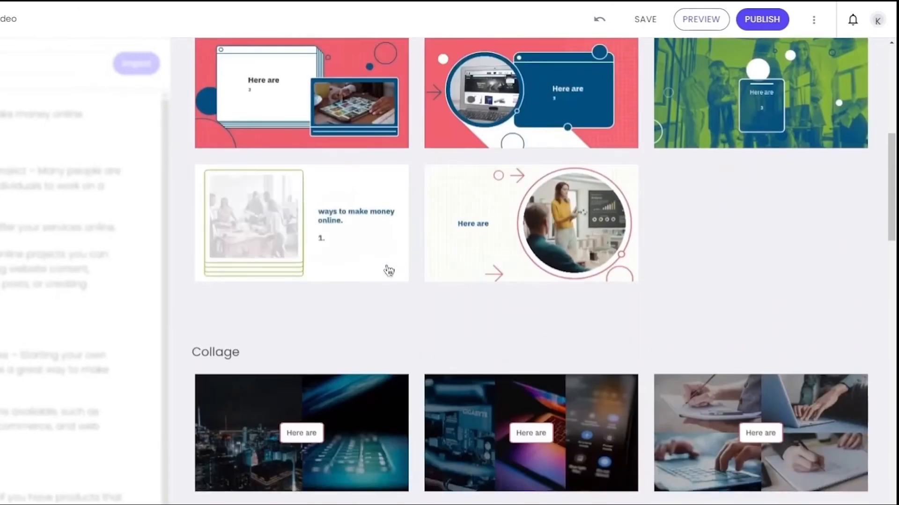
left_click(388, 271)
left_click(29, 92)
scroll(395, 209, "up", 6)
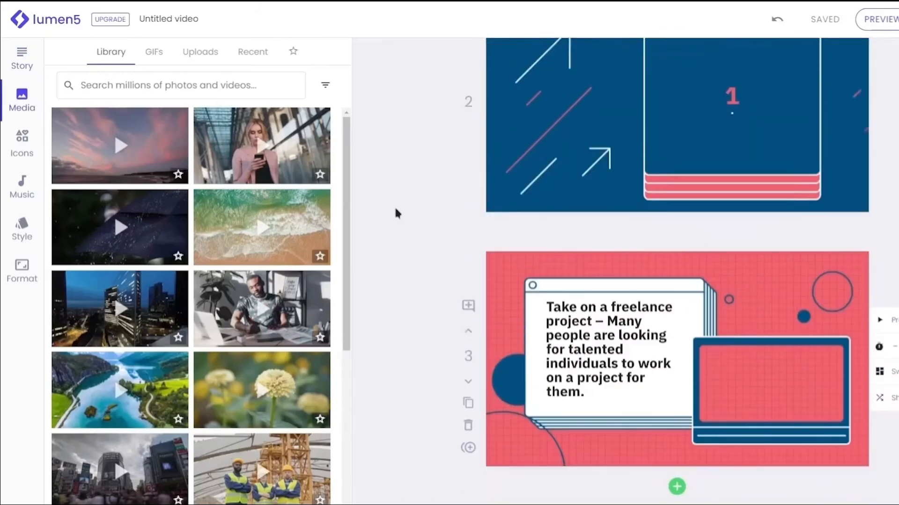
scroll(398, 208, "up", 3)
left_click(133, 85)
type("money")
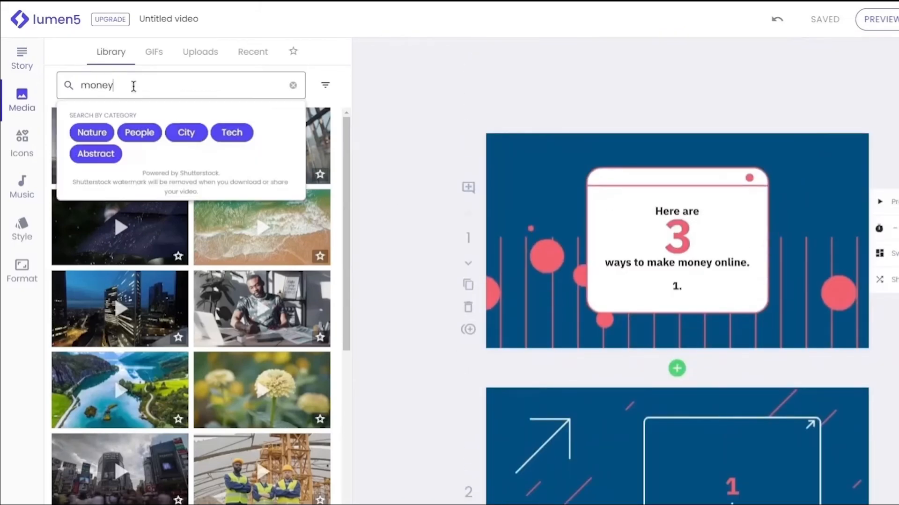
key("Return")
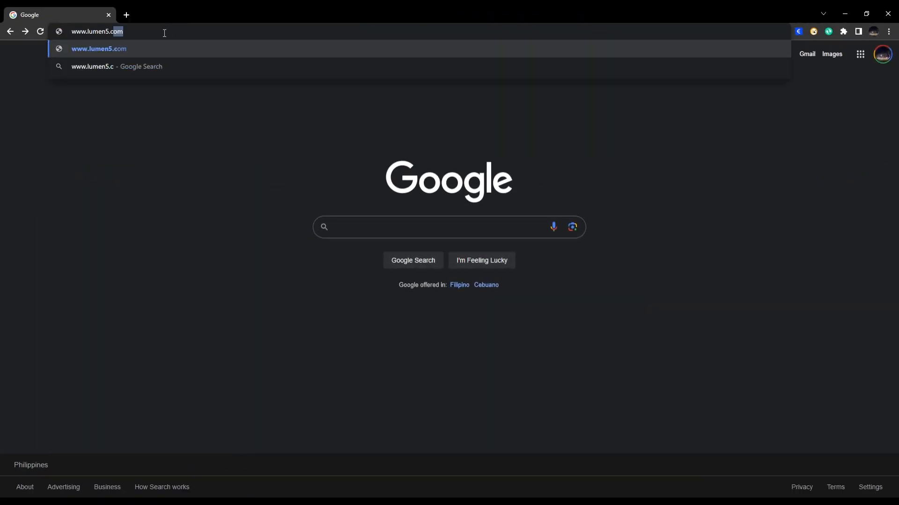
key("Return")
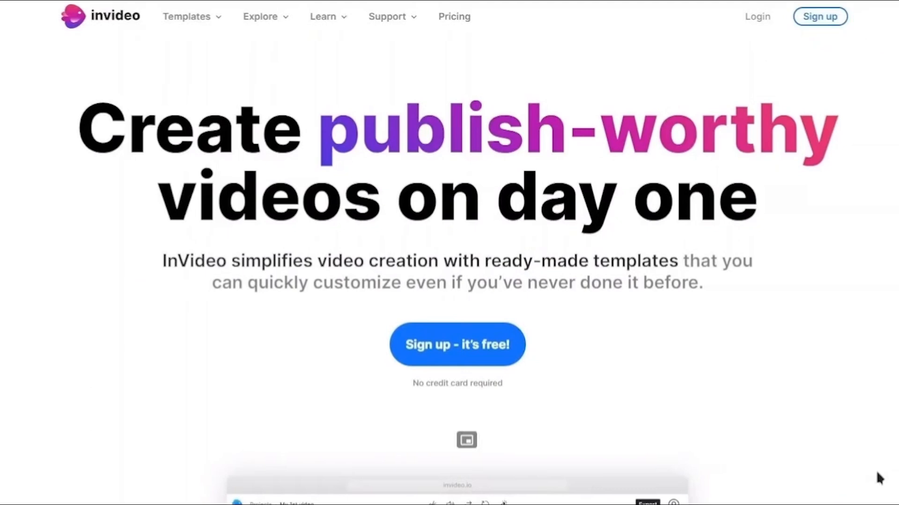
- In InVideo, start a text-to-video project from the Startup Pitch Ideas template in Landscape (16:9)
scroll(880, 477, "down", 7)
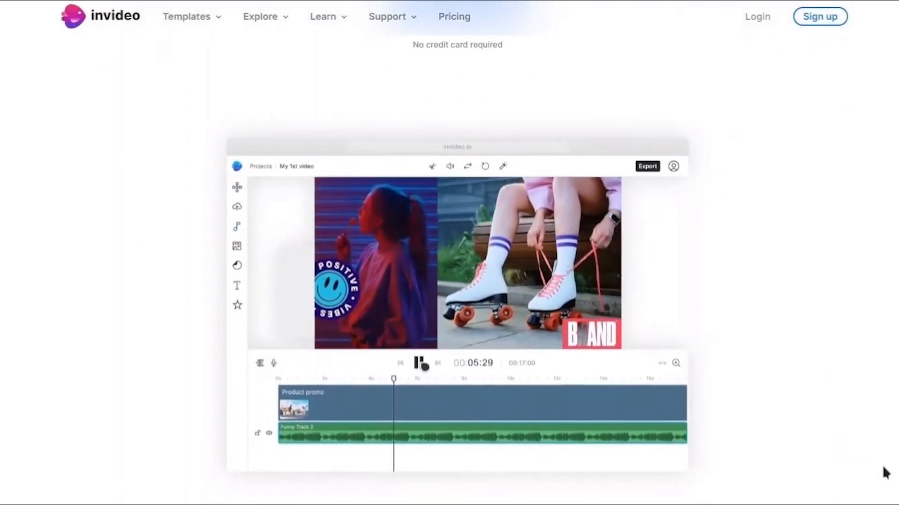
scroll(884, 473, "down", 6)
scroll(884, 473, "down", 10)
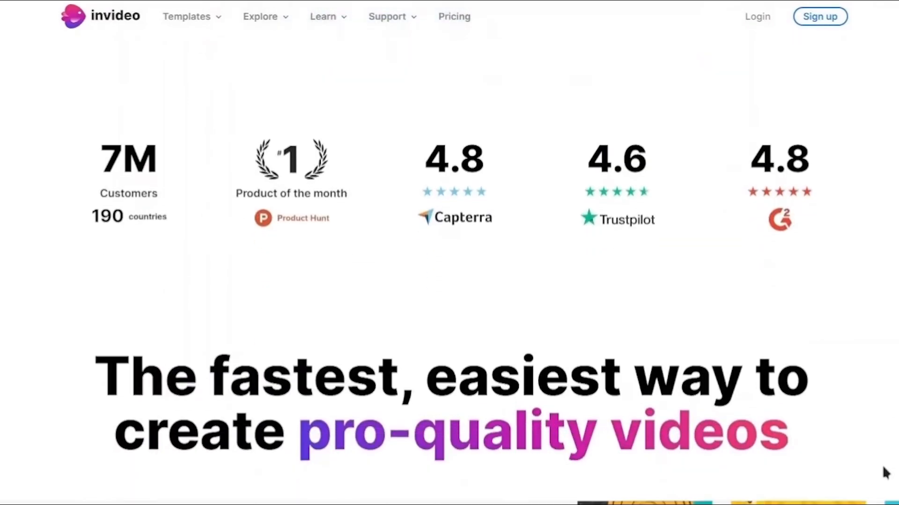
scroll(885, 473, "down", 7)
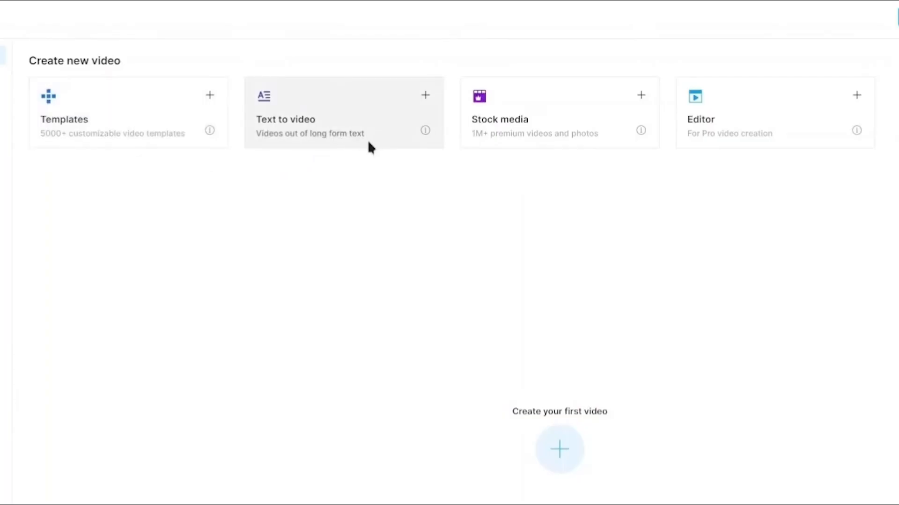
left_click(418, 99)
mouse_move(367, 209)
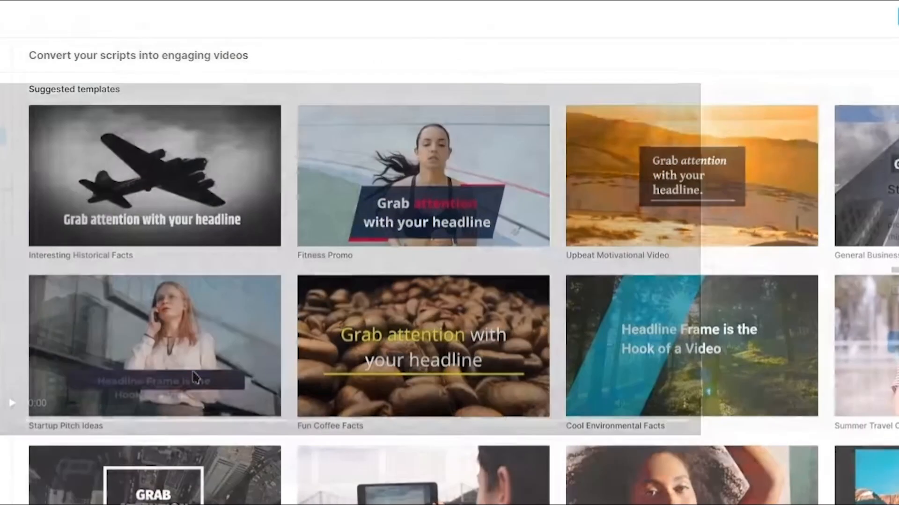
left_click(196, 377)
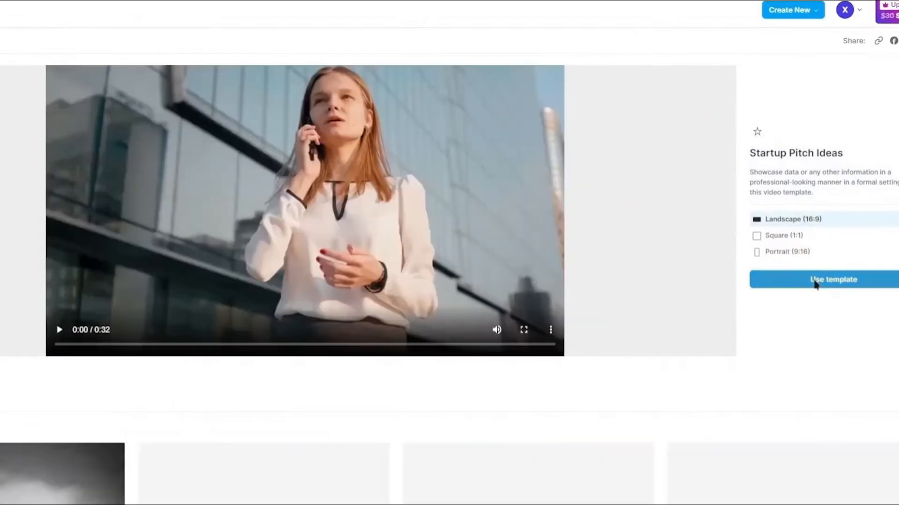
left_click(813, 281)
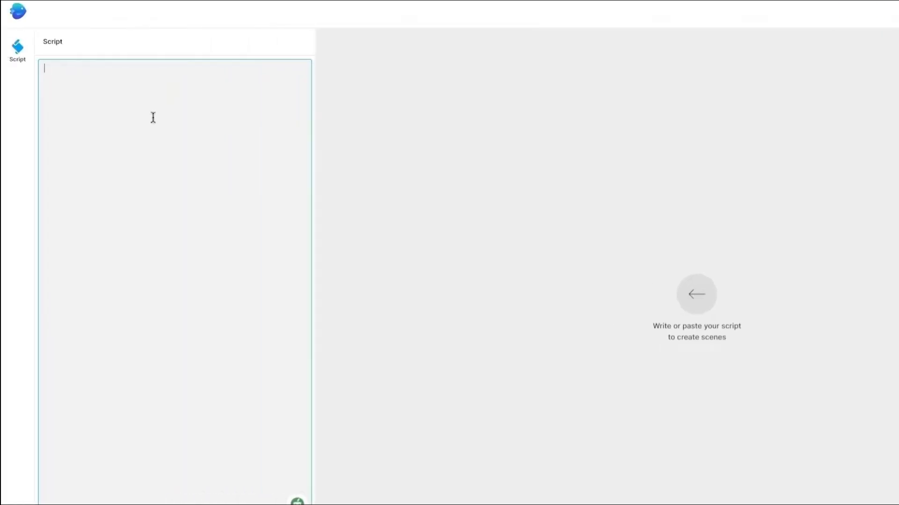
- Add the "Here are 3 ways to make money online" script and create scenes from it, letting the text be rearranged automatically
type("Here are 3 ways to make money online.  1. Take on a freelance project – Many people are looking for talented individuals to work on a project for them. If you have the skills, offer your services online. There are numerous online projects you can take on, such as writing website content, creating social media posts, or creating marketing materials.  2. Start an online business – Starting your own online business can be a great way to make money. There are many options available, such as affiliate marketing, e-commerce, and web design.  3. Sell products online – If you have products that you can sell, online sales can be a great way to make money. There are many online stores that are looking for products to sell, so you have plenty of opportunities.")
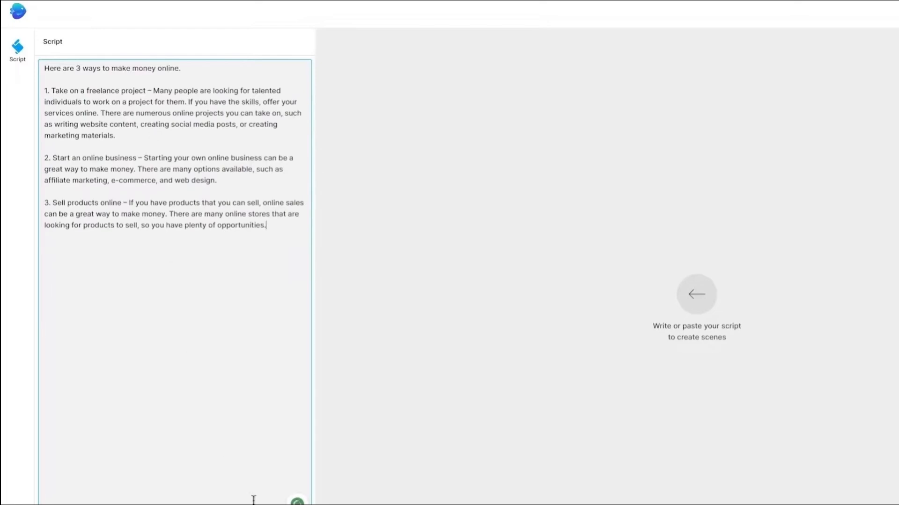
scroll(254, 500, "down", 2)
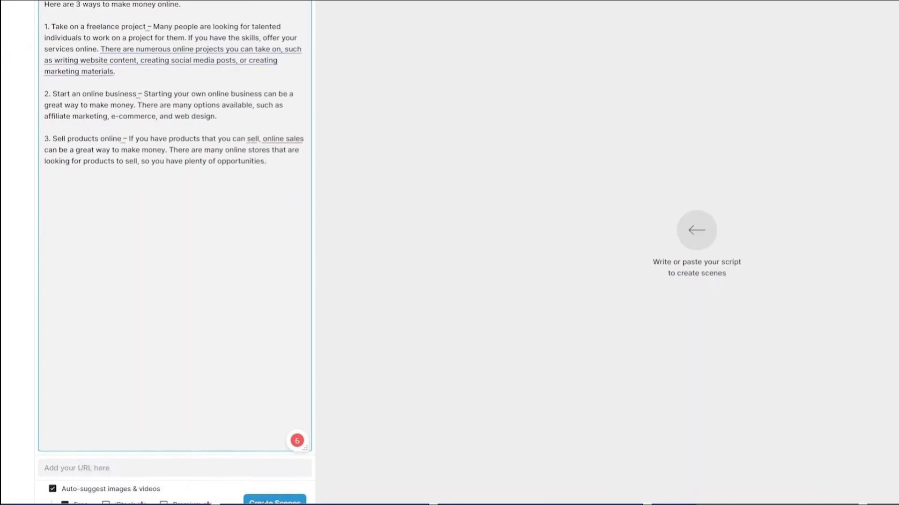
left_click(265, 503)
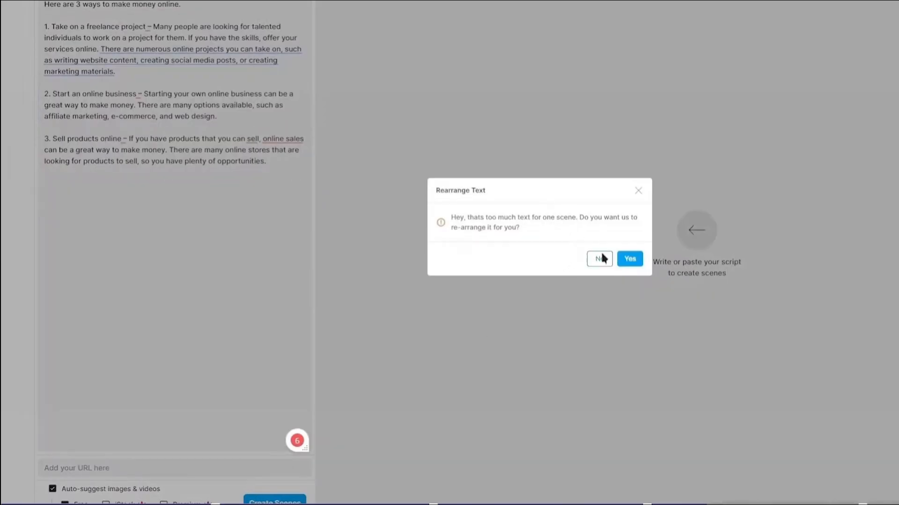
left_click(627, 258)
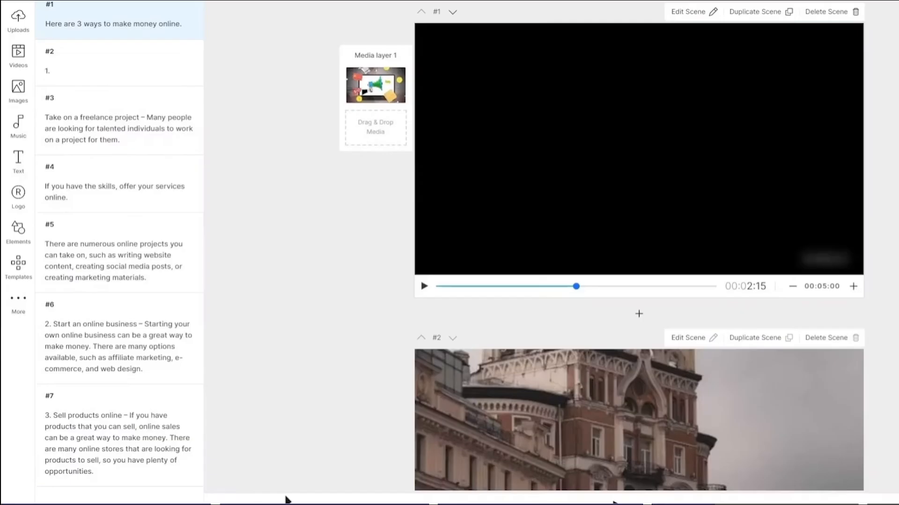
- Replace the seal image in scene 3 with the first stock video found for "freelance", keeping the default trim
scroll(385, 318, "down", 5)
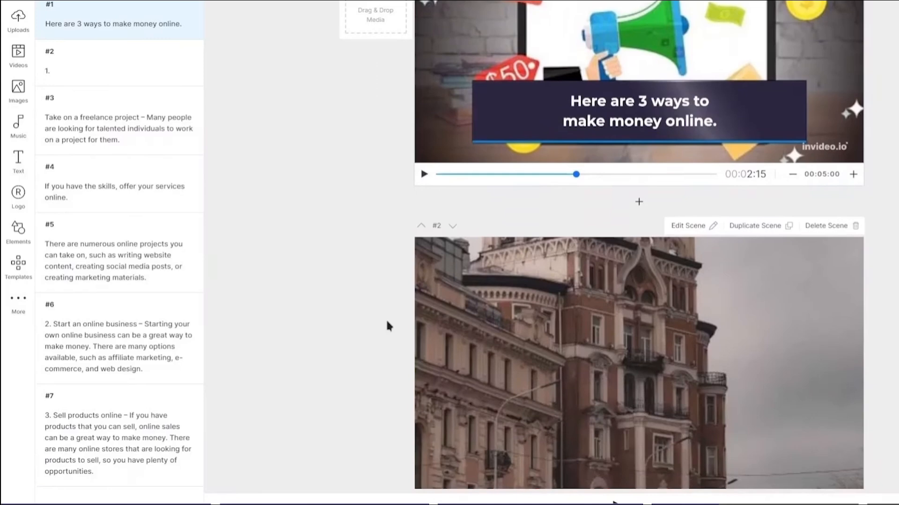
scroll(392, 318, "down", 5)
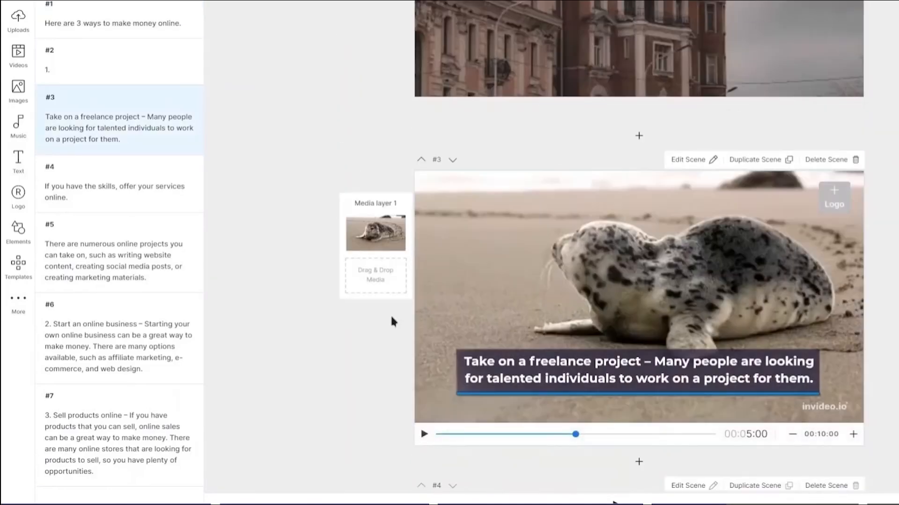
scroll(391, 318, "down", 1)
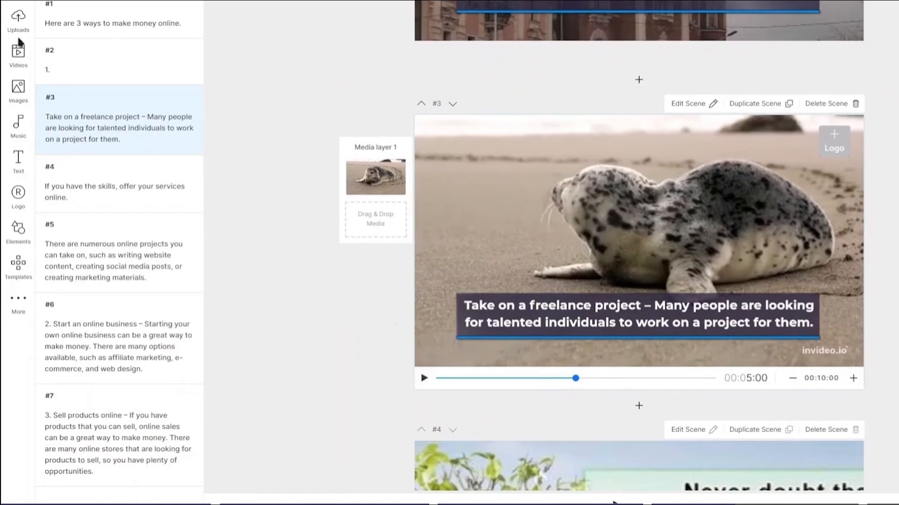
left_click(20, 62)
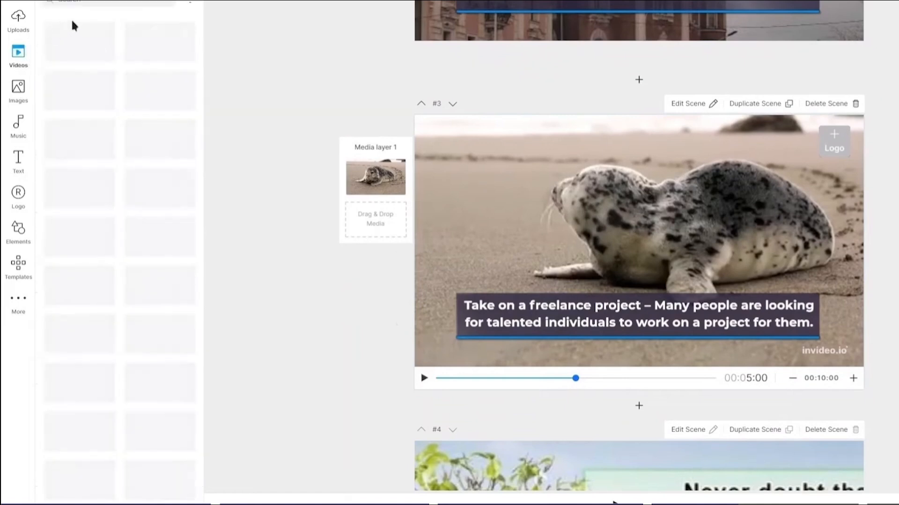
left_click(103, 4)
type("freelance")
key("Return")
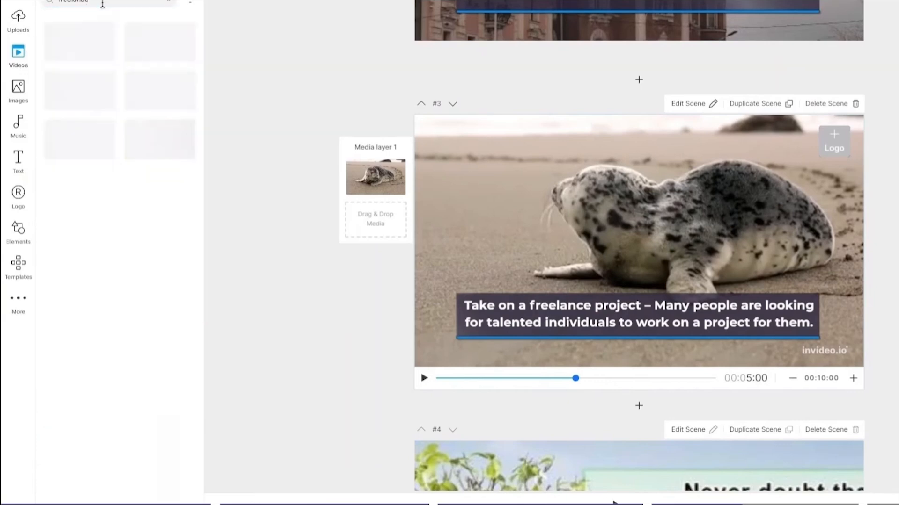
left_click_drag(82, 53, 449, 225)
left_click(580, 246)
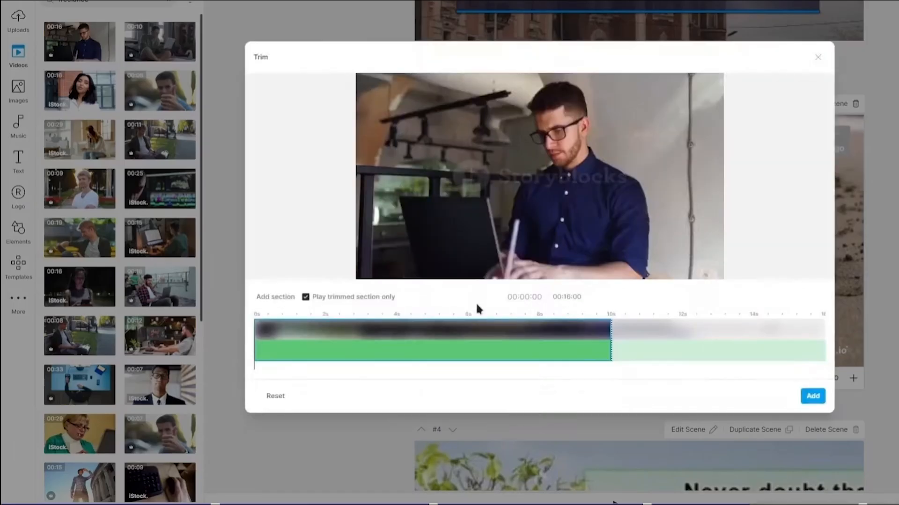
left_click(812, 395)
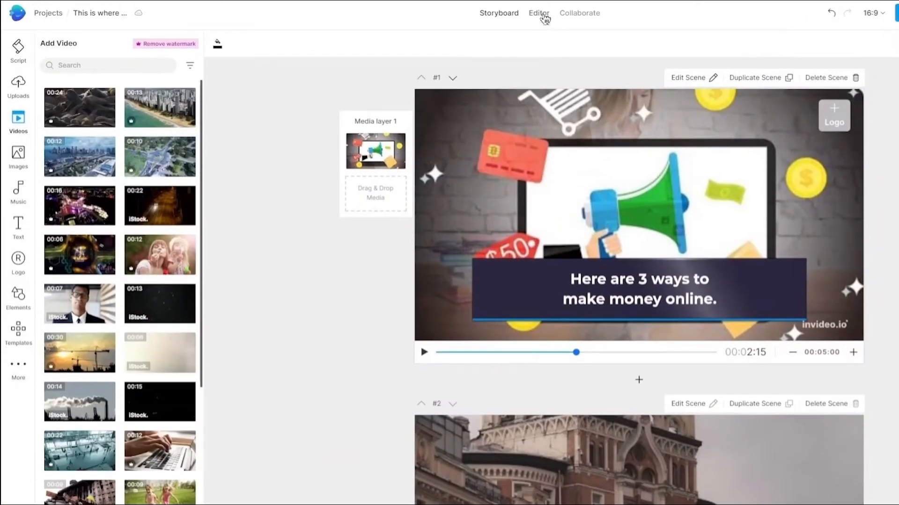
- Switch the project to the timeline editor and generate an automated text-to-speech voiceover for the scenes with the Matthew voice
left_click(543, 14)
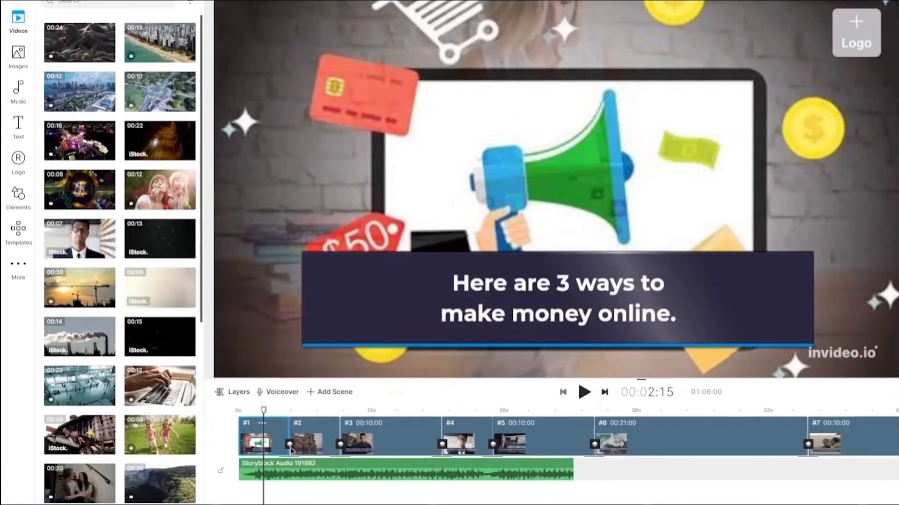
left_click(279, 393)
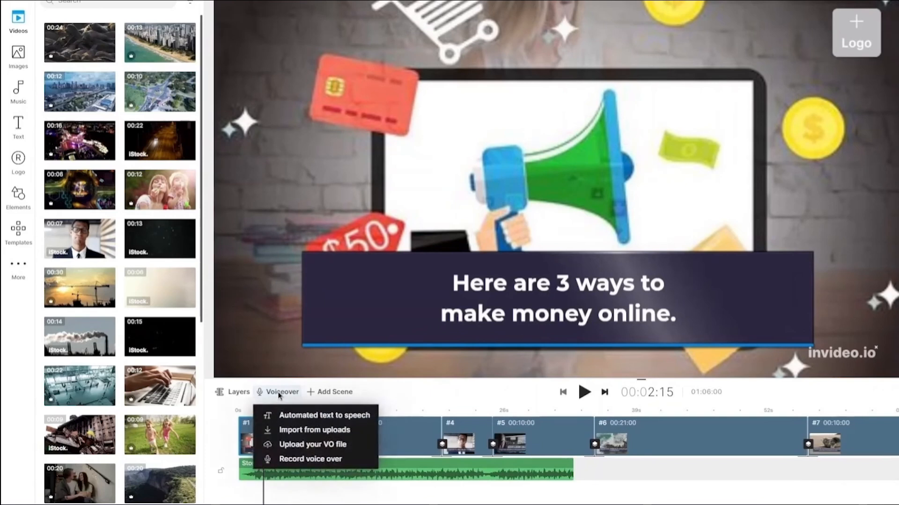
left_click(315, 420)
left_click(117, 107)
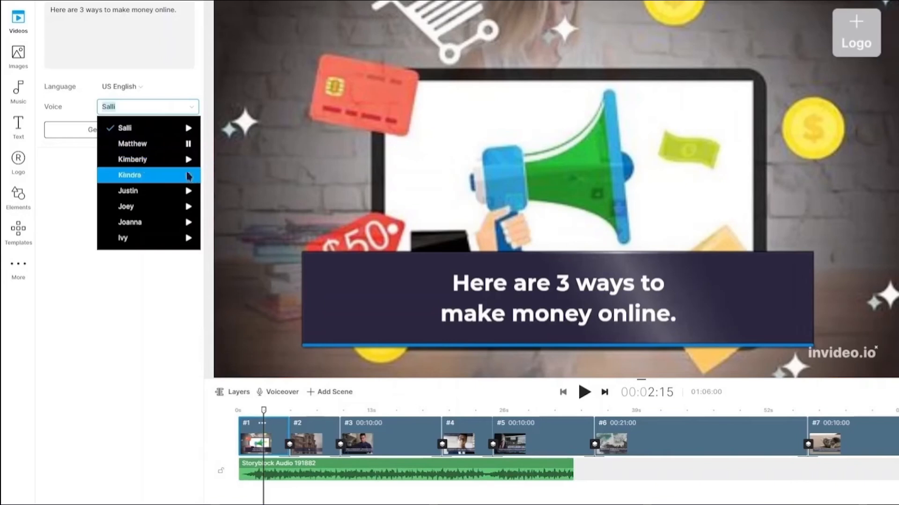
left_click(167, 144)
left_click(133, 136)
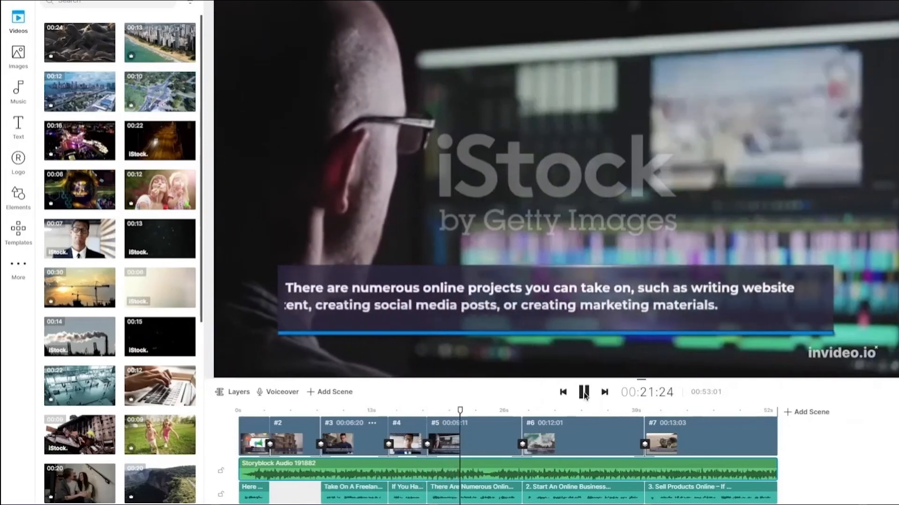
- Pause the video preview in scene 5 and select the scene's caption text box
left_click(584, 392)
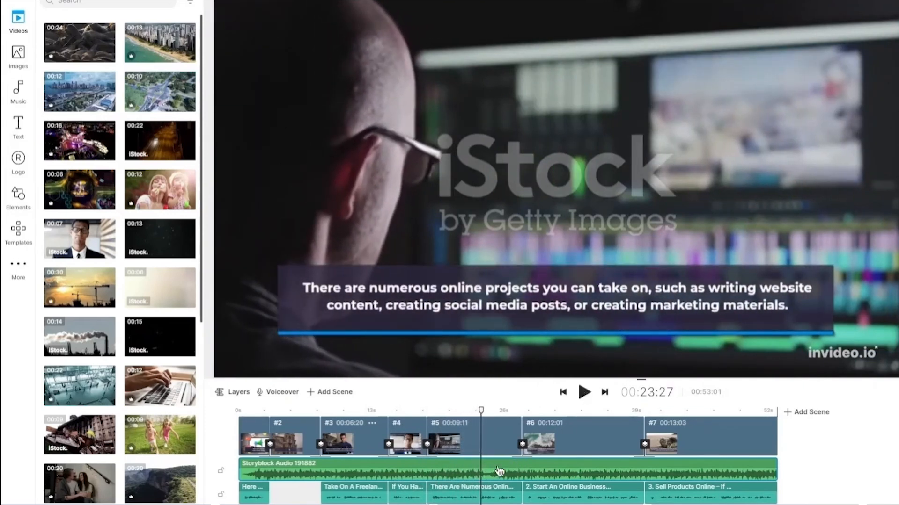
left_click(525, 314)
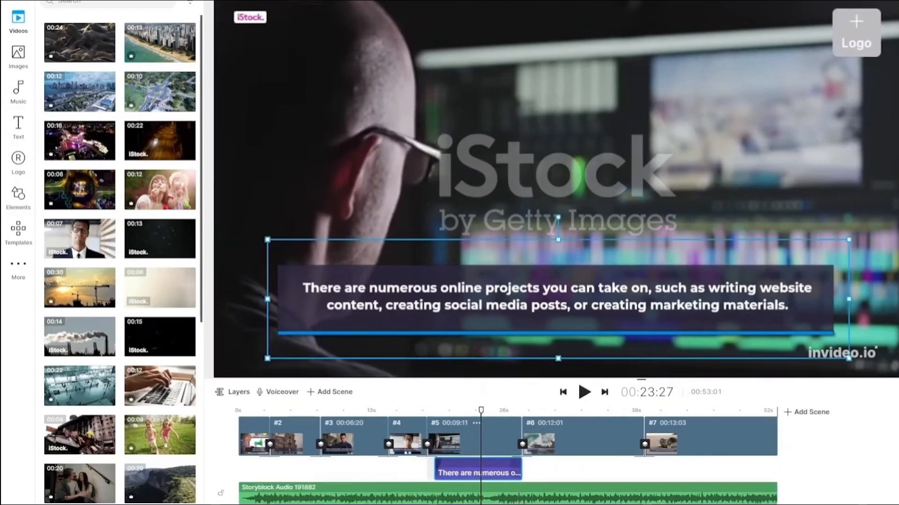
left_click(313, 1)
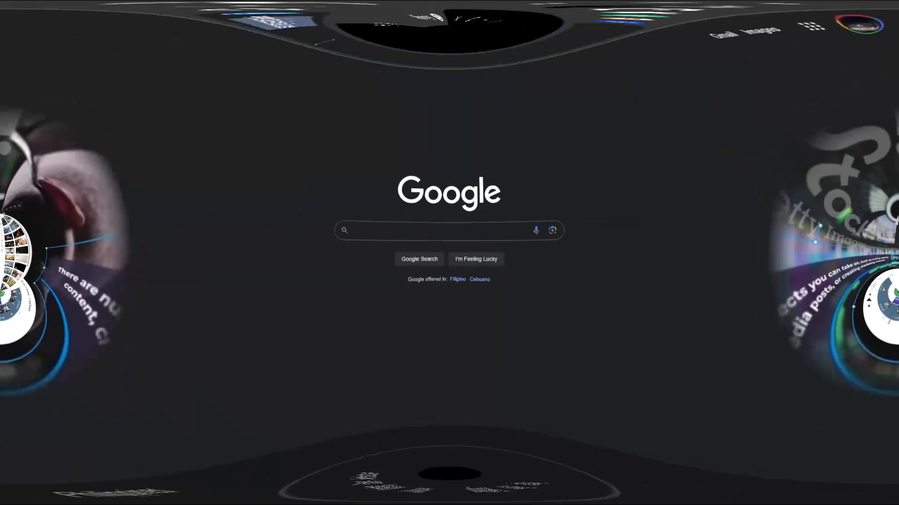
type("www.invideo.io")
key("Return")
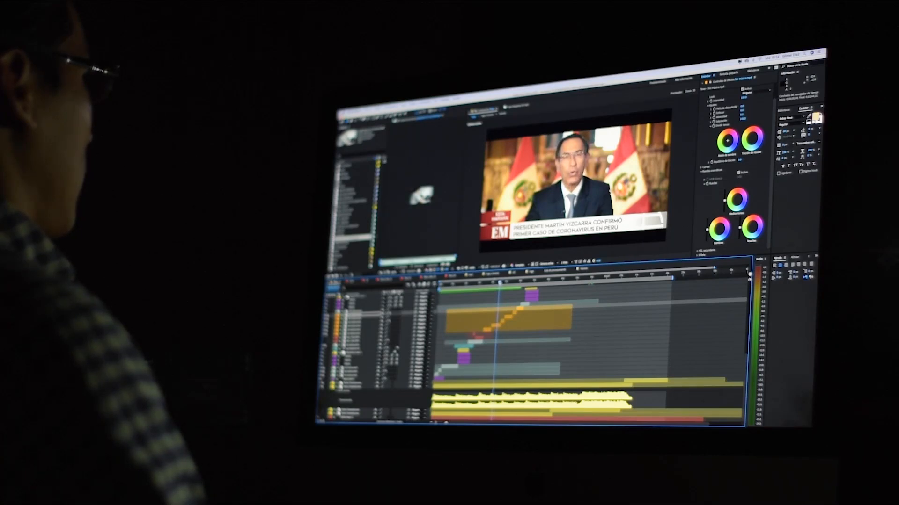
key("minus")
key("equal")
key("equal")
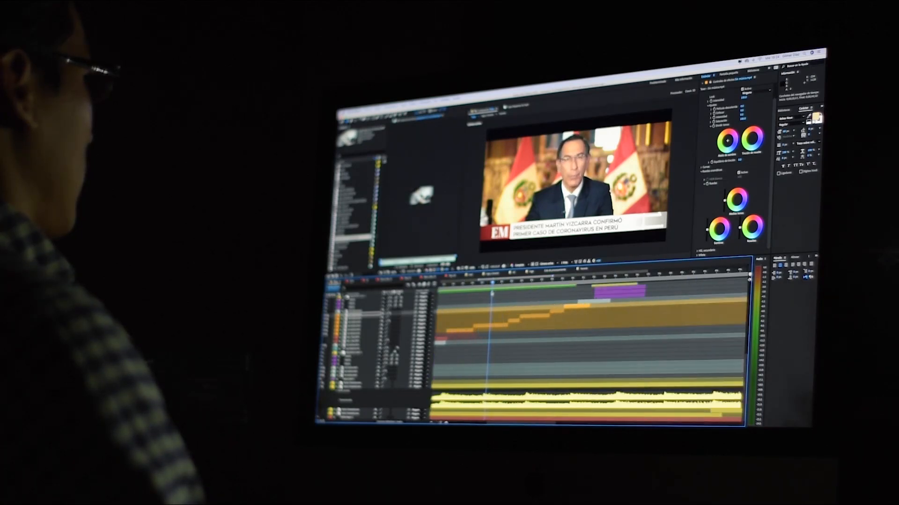